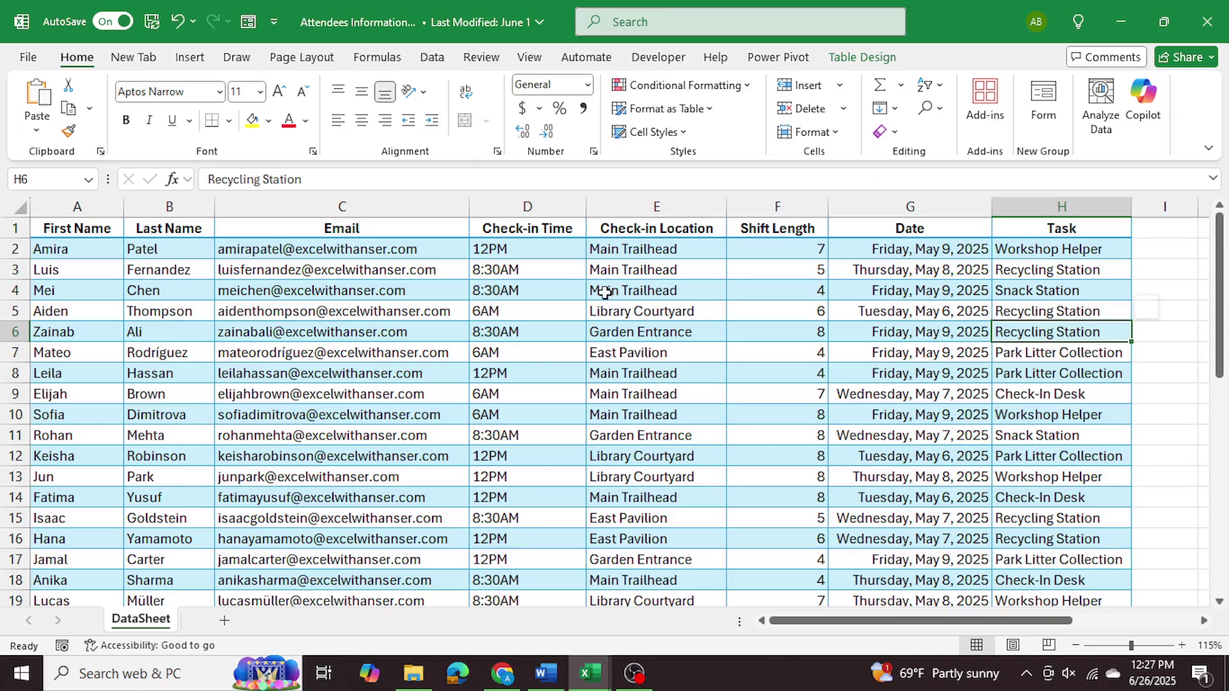
- Look over the attendee data and email addresses in the Excel workbook, briefly checking the template
left_click_drag(154, 230, 864, 439)
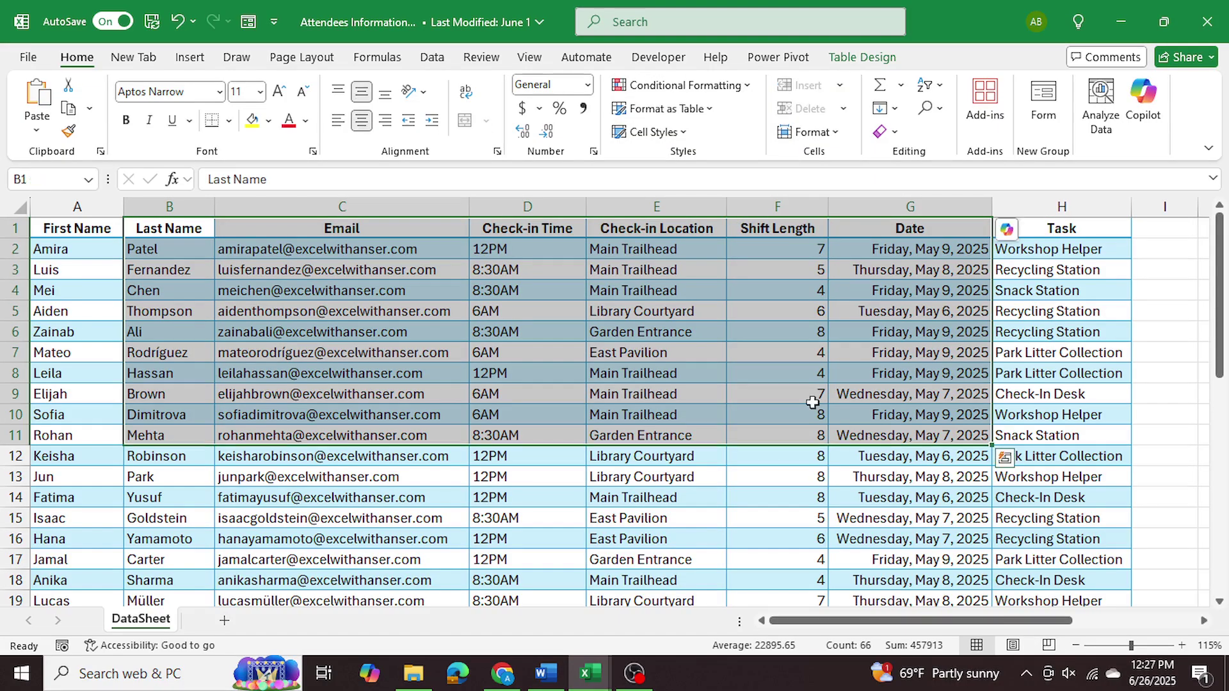
left_click(631, 313)
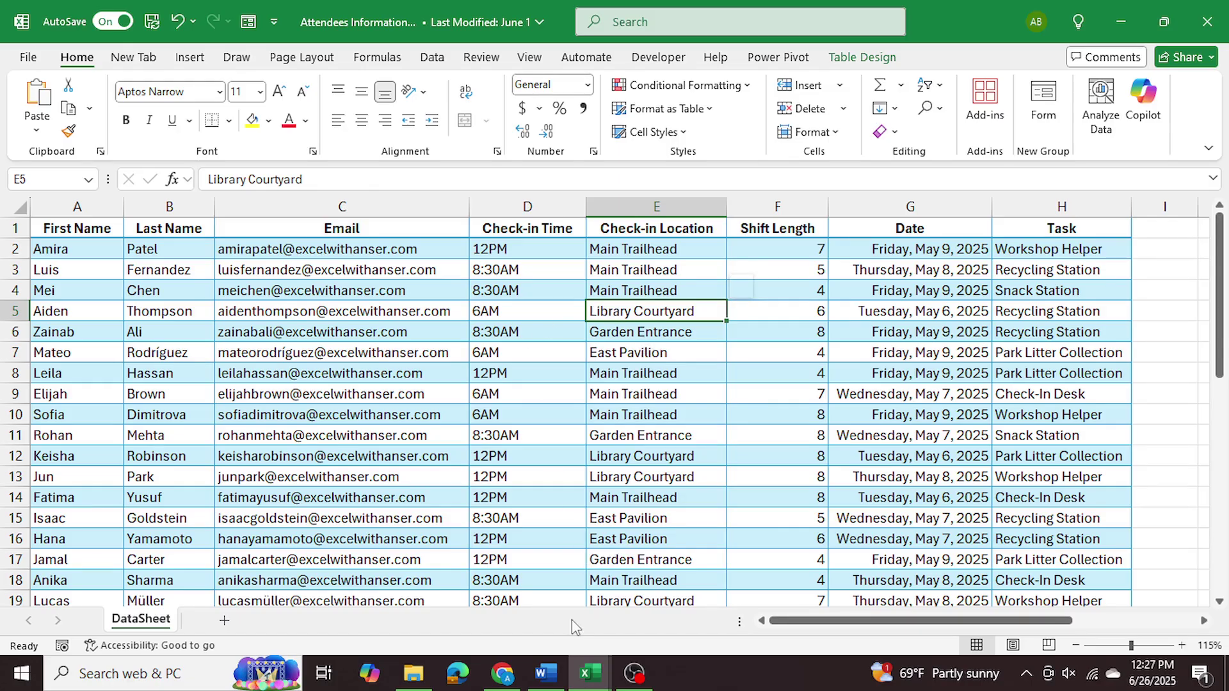
left_click(541, 676)
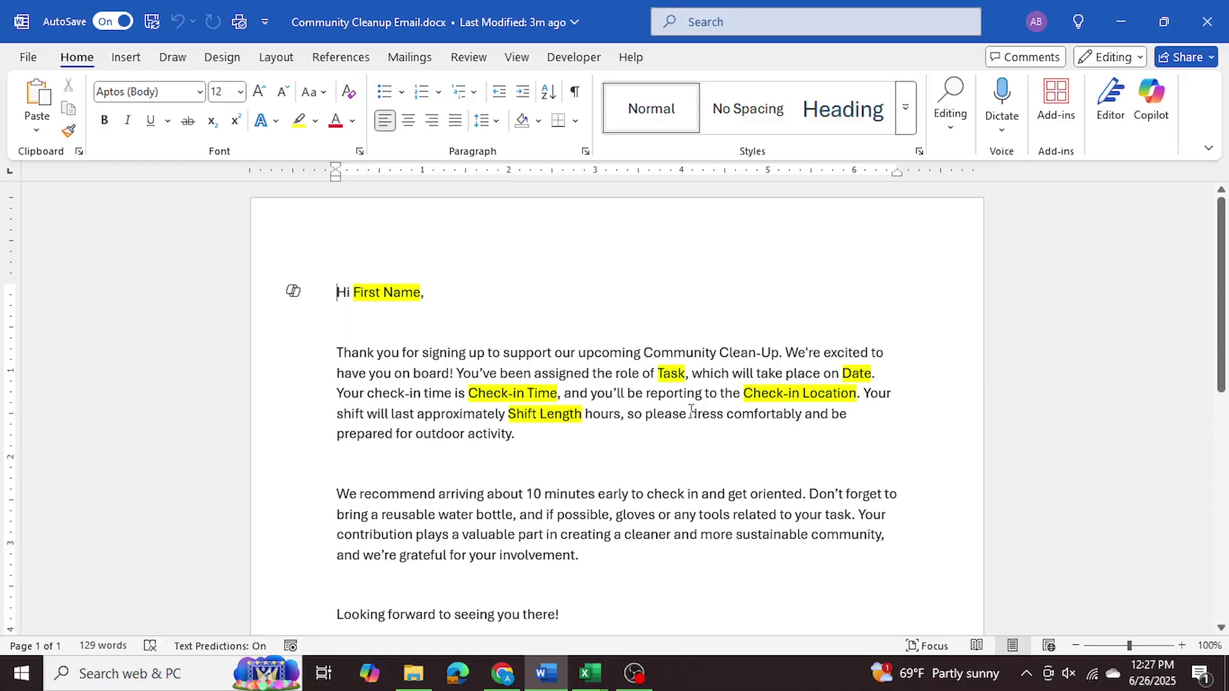
left_click(589, 673)
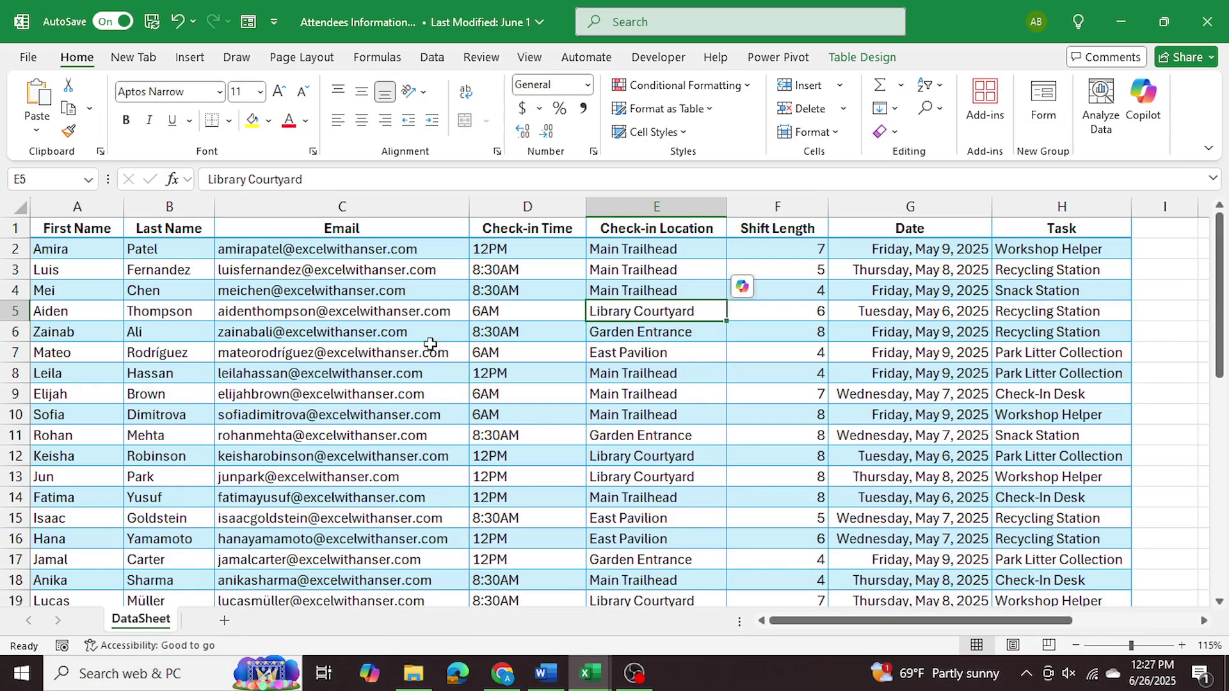
left_click_drag(384, 270, 333, 291)
key("ctrl+z")
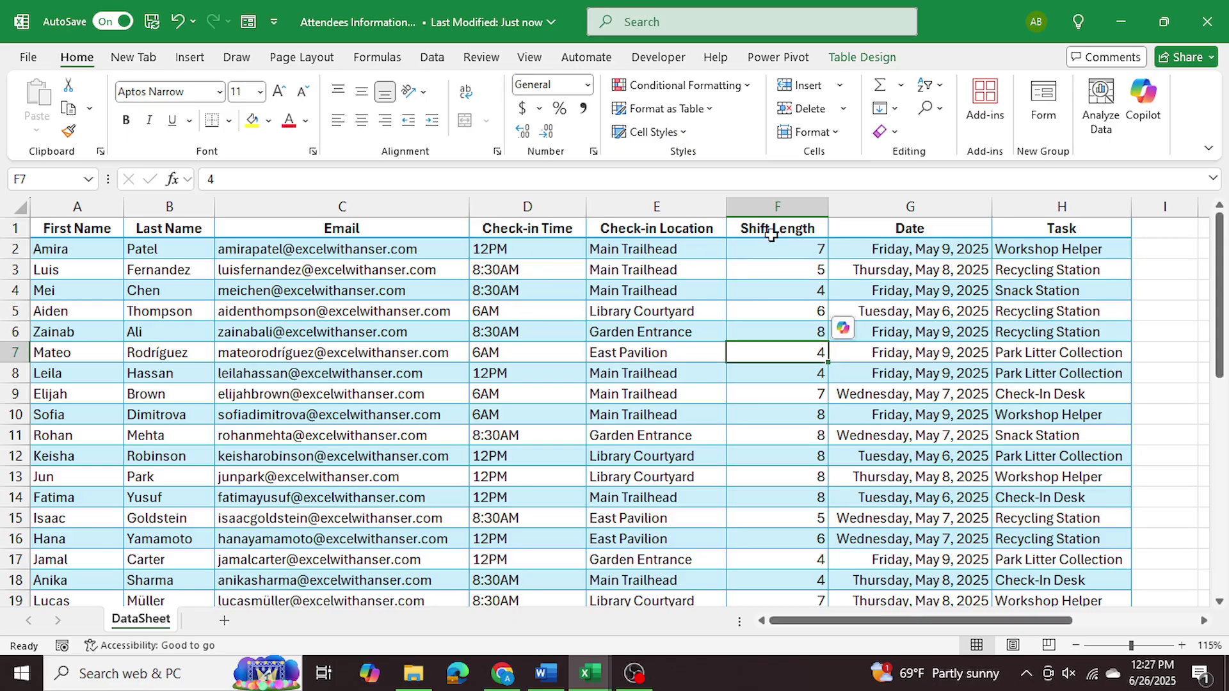
- Inspect the Shift Length, Date and Task columns and the attendee rows in the workbook
left_click_drag(777, 232, 779, 330)
left_click_drag(941, 228, 942, 311)
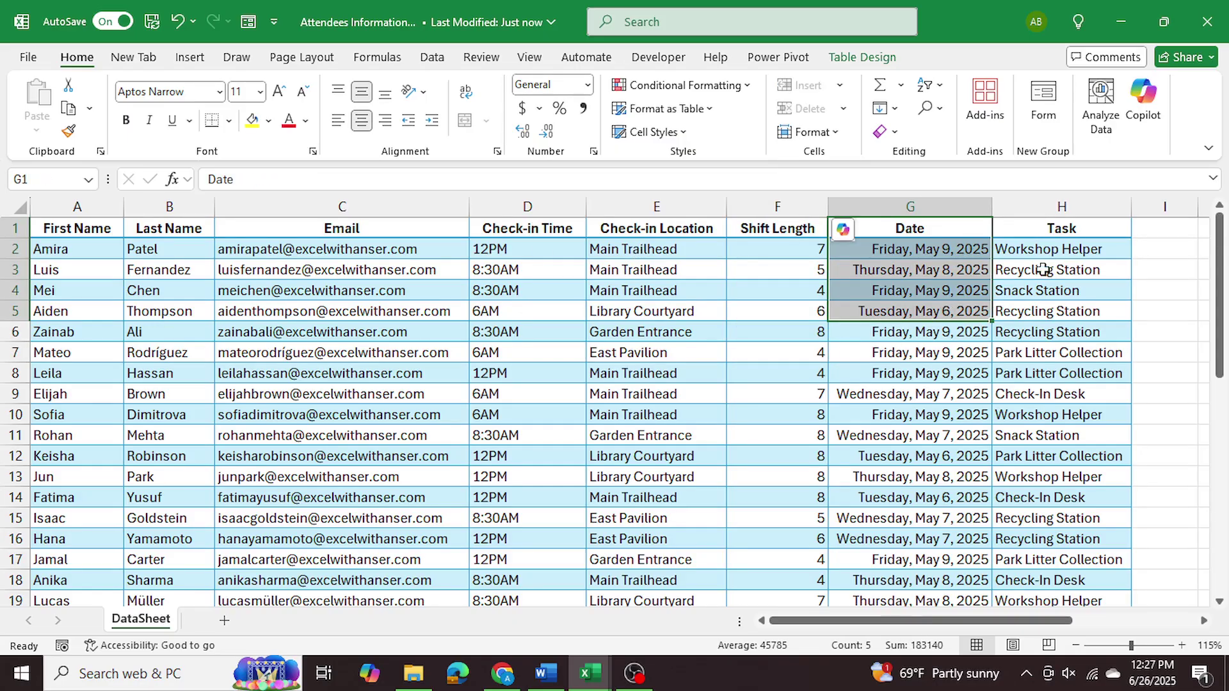
left_click_drag(1059, 229, 1059, 314)
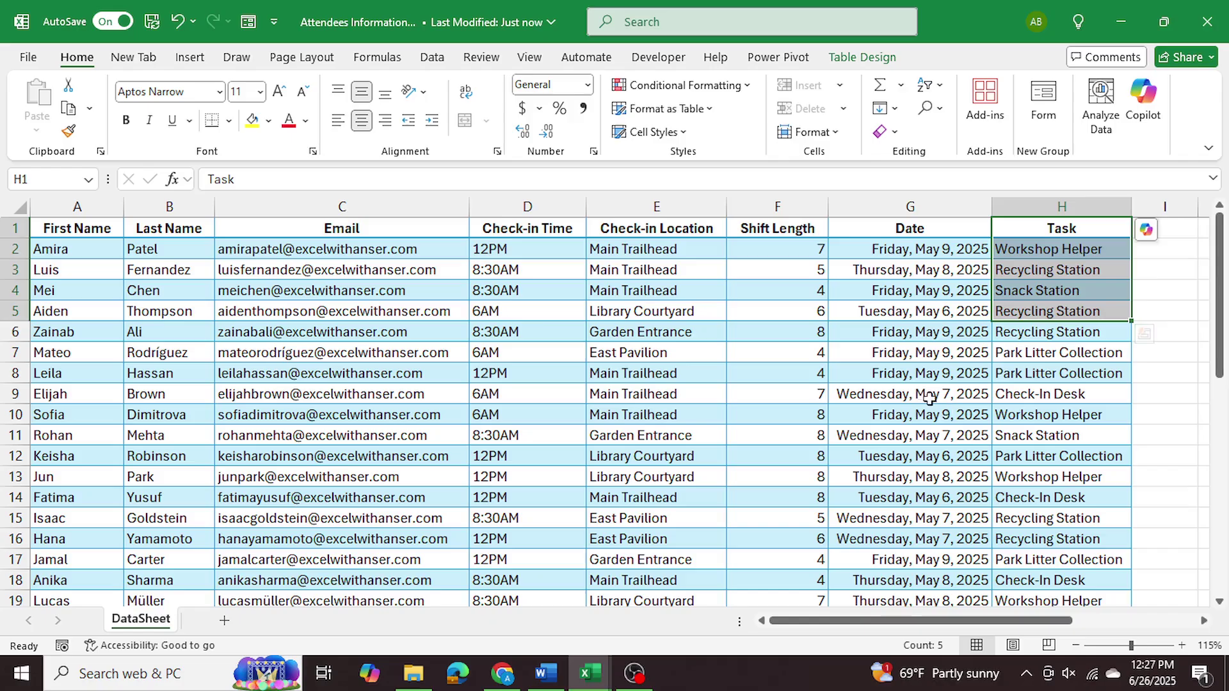
left_click_drag(390, 373, 909, 518)
left_click(675, 338)
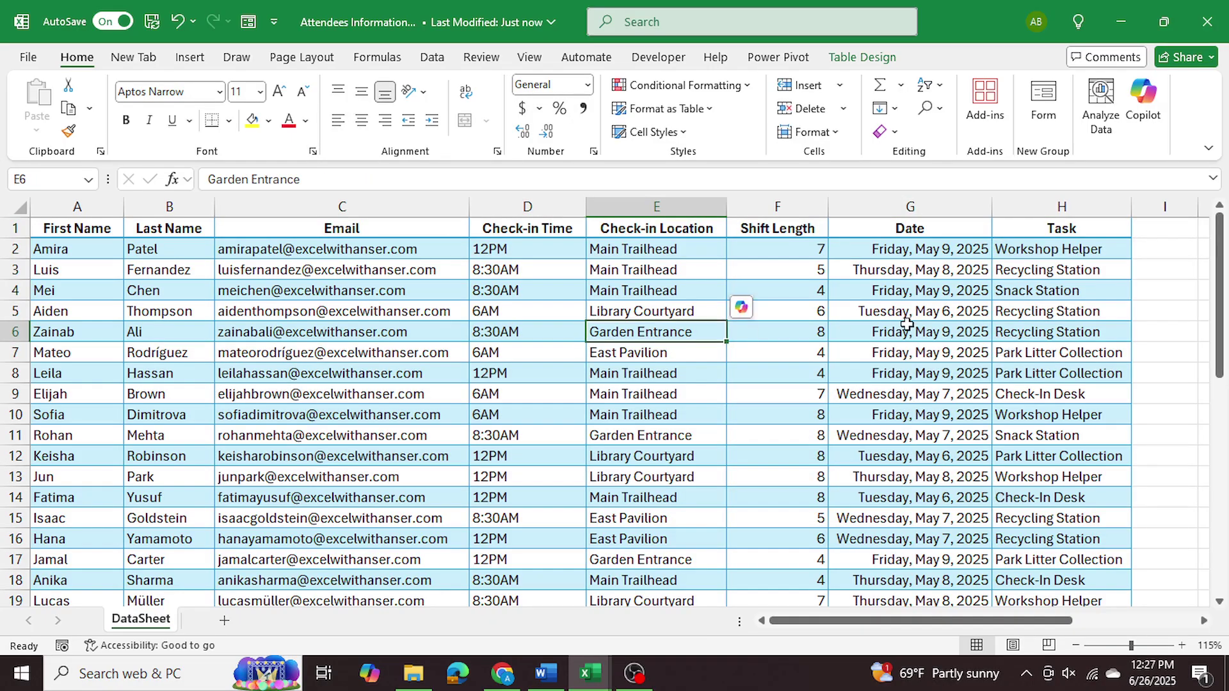
- Scroll through the Word email template, then check the workbook's Check-in Time column
left_click(551, 675)
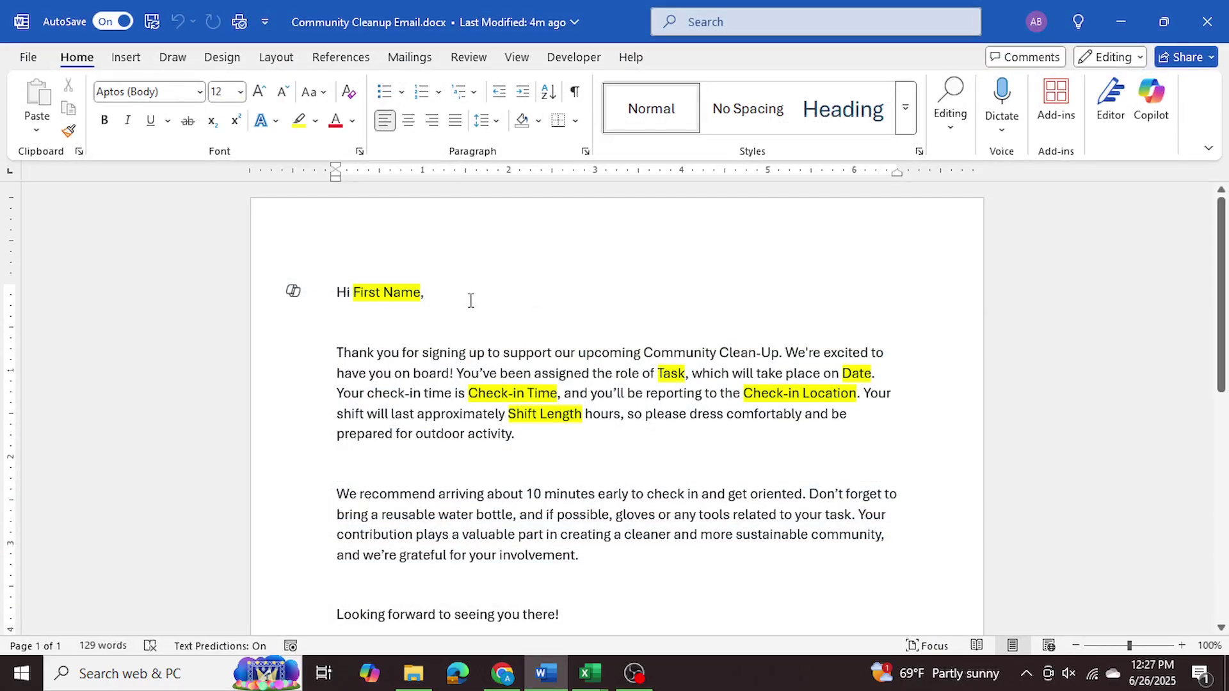
scroll(512, 290, "down", 1)
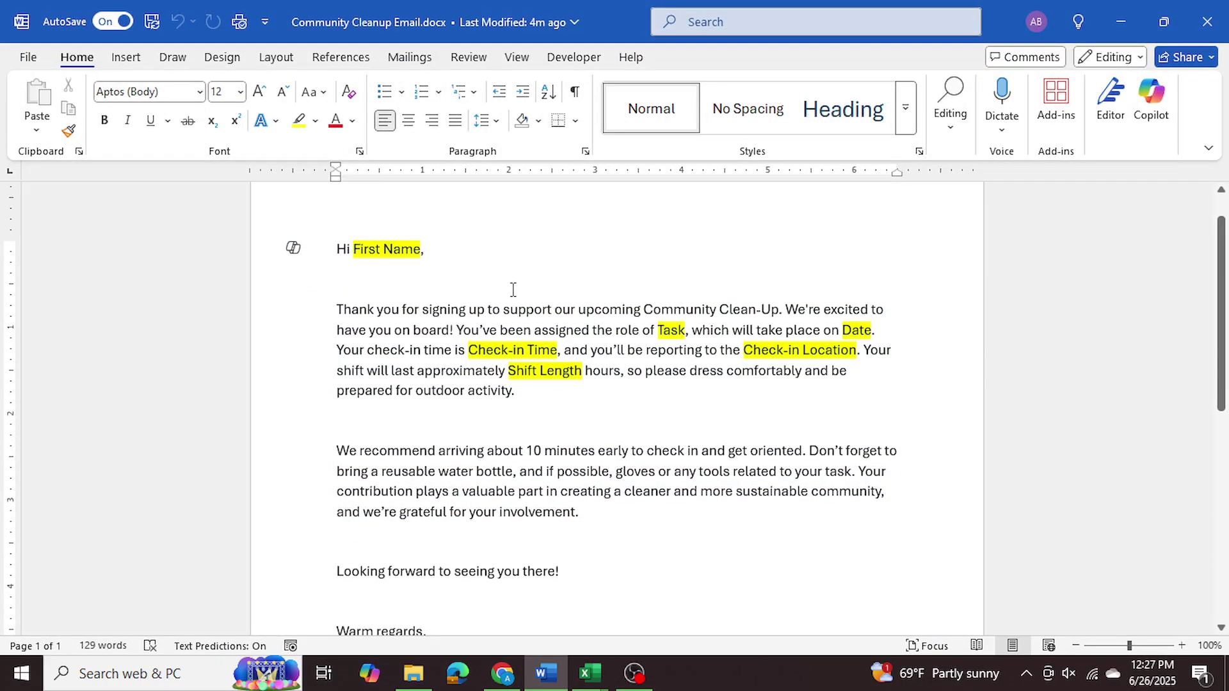
scroll(513, 290, "up", 1)
scroll(513, 290, "down", 1)
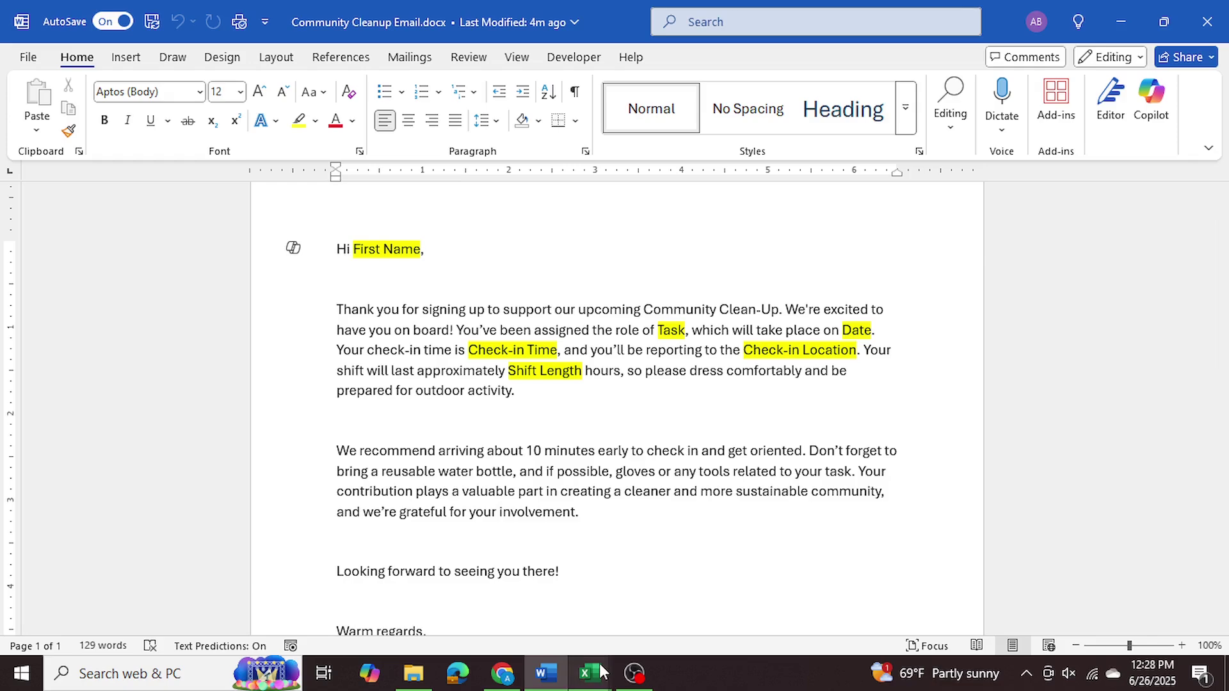
mouse_move(589, 672)
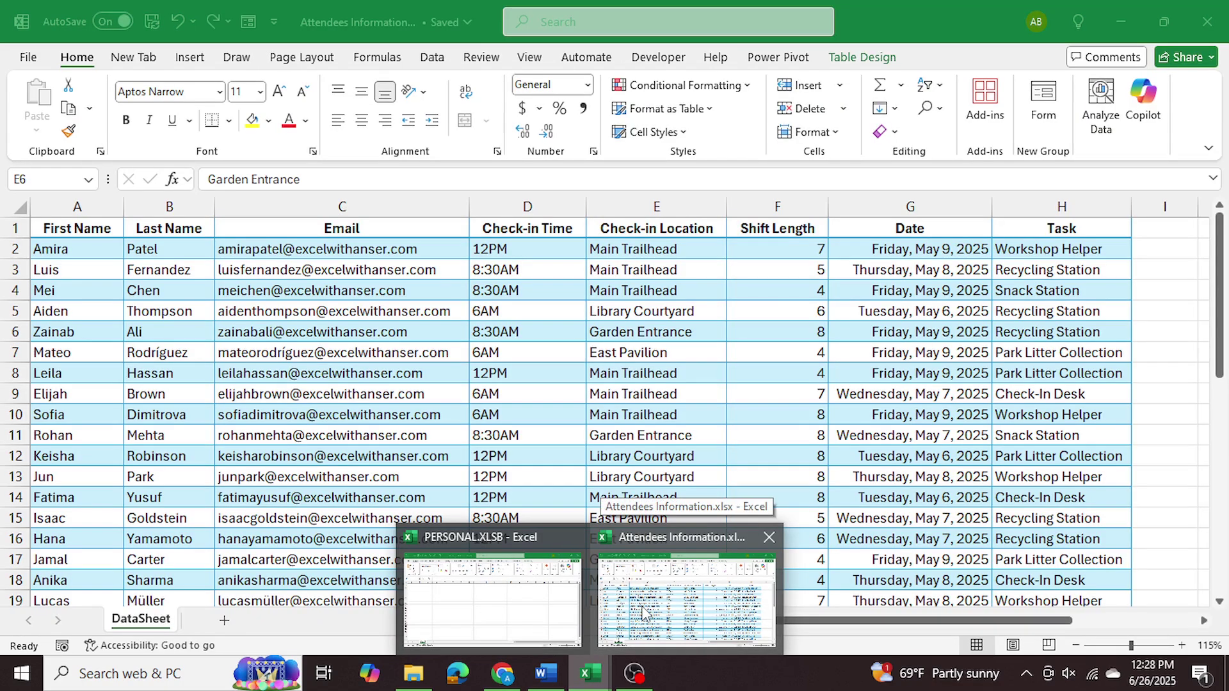
left_click(643, 612)
left_click(525, 290)
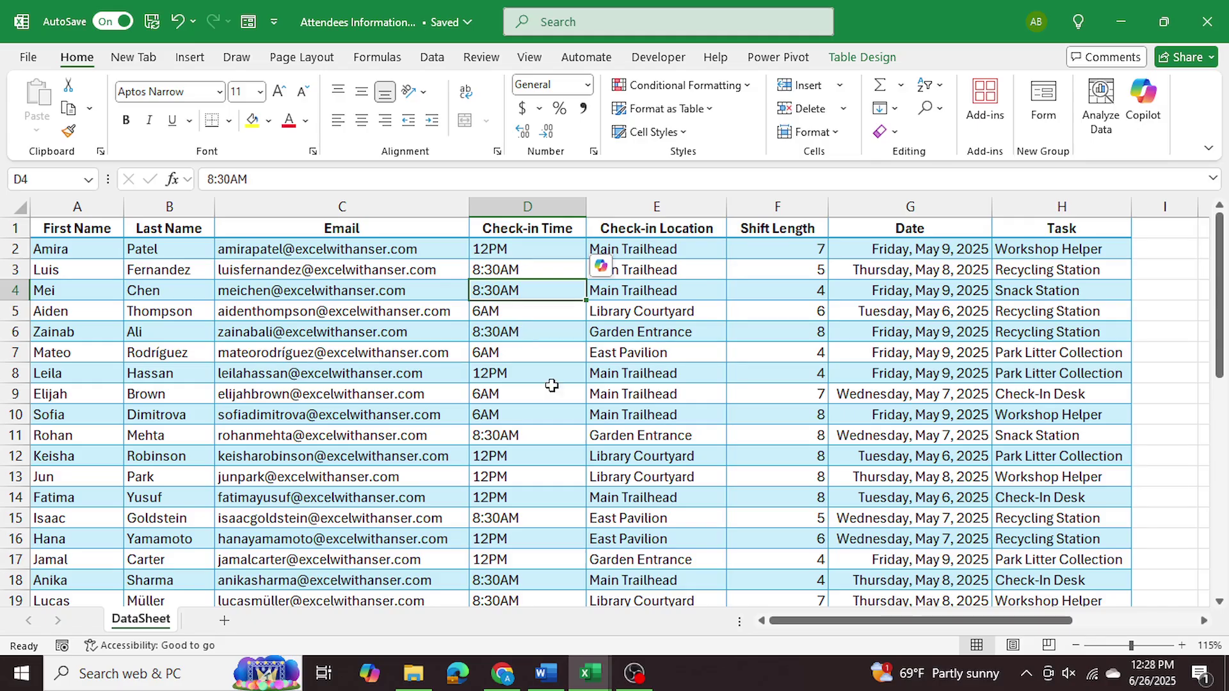
- Back in the template, review the body sentence holding the check-in placeholders
left_click(546, 673)
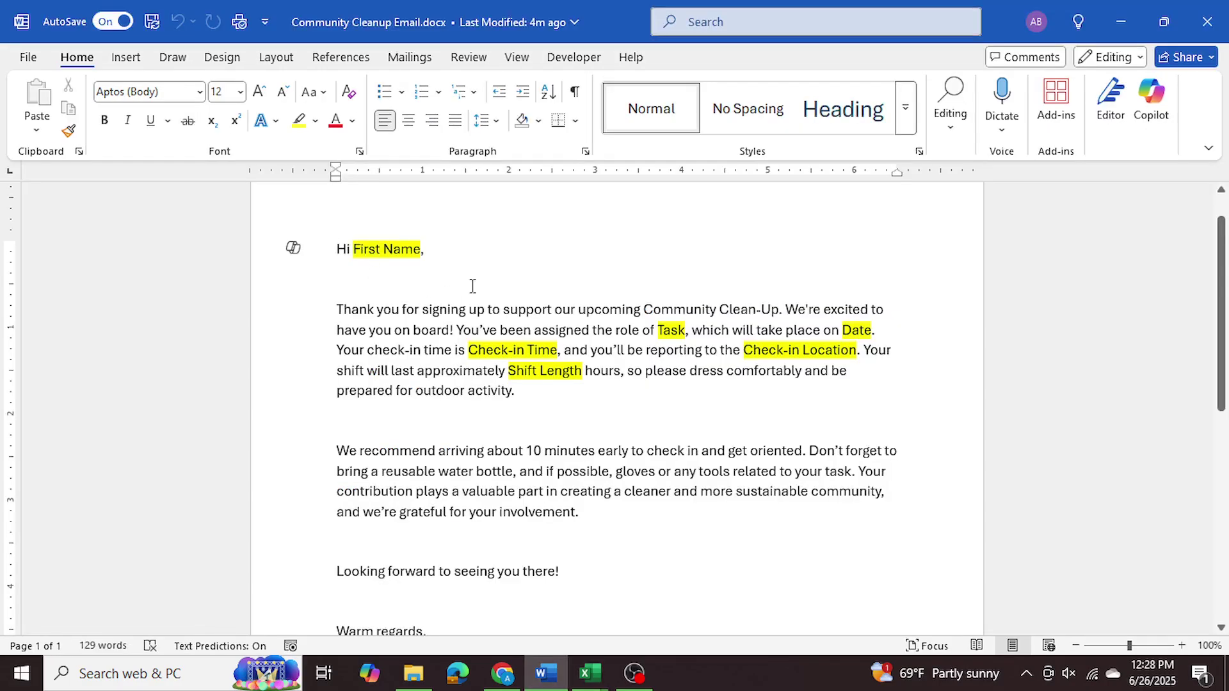
left_click_drag(353, 249, 541, 452)
left_click(642, 462)
left_click_drag(493, 350, 543, 377)
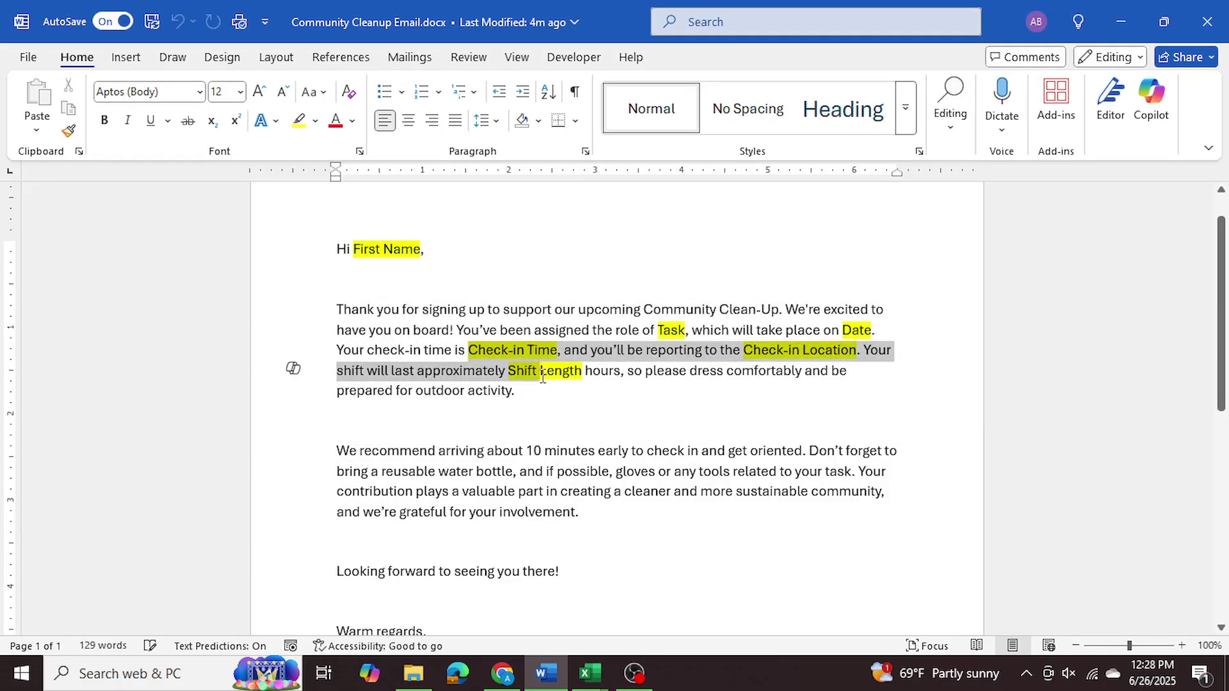
left_click(601, 451)
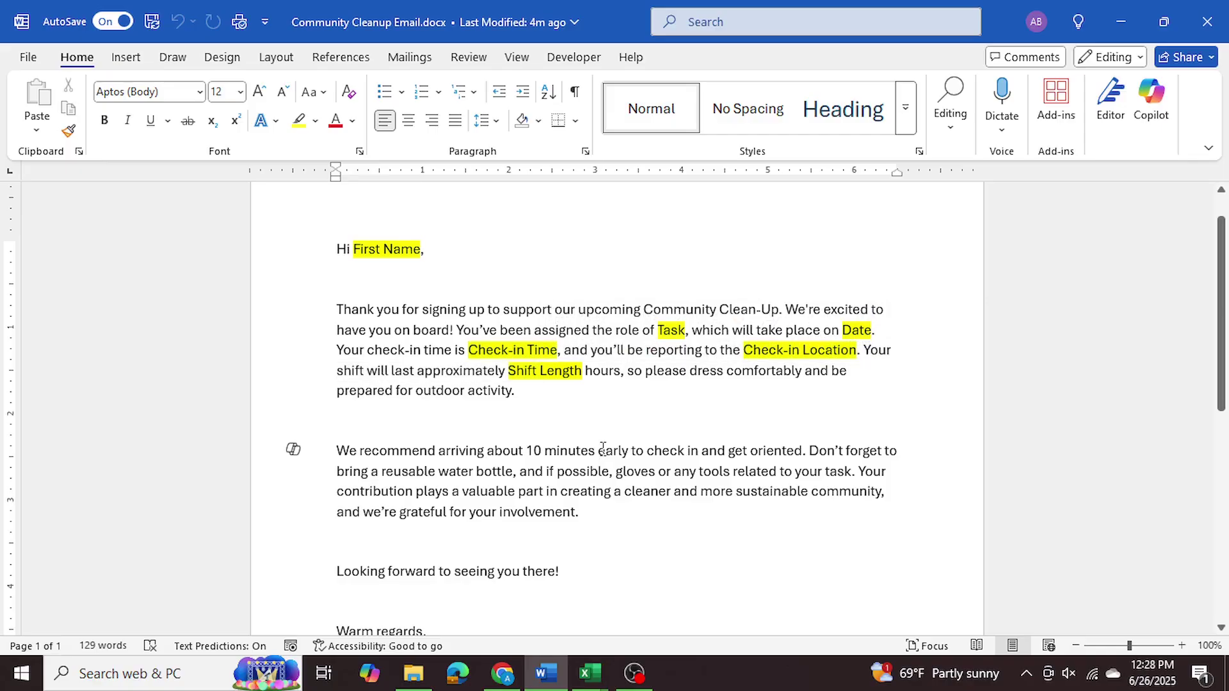
- Make the document an E-mail Messages mail merge from the Mailings tab
left_click(390, 58)
left_click(165, 122)
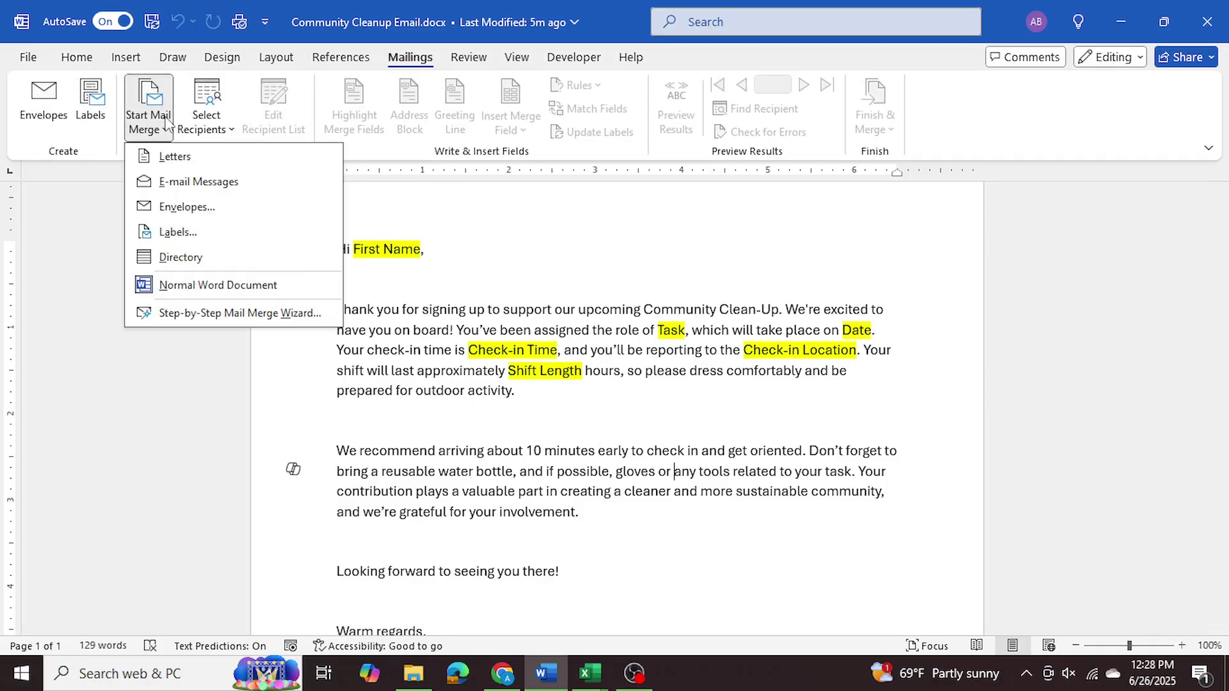
left_click(211, 182)
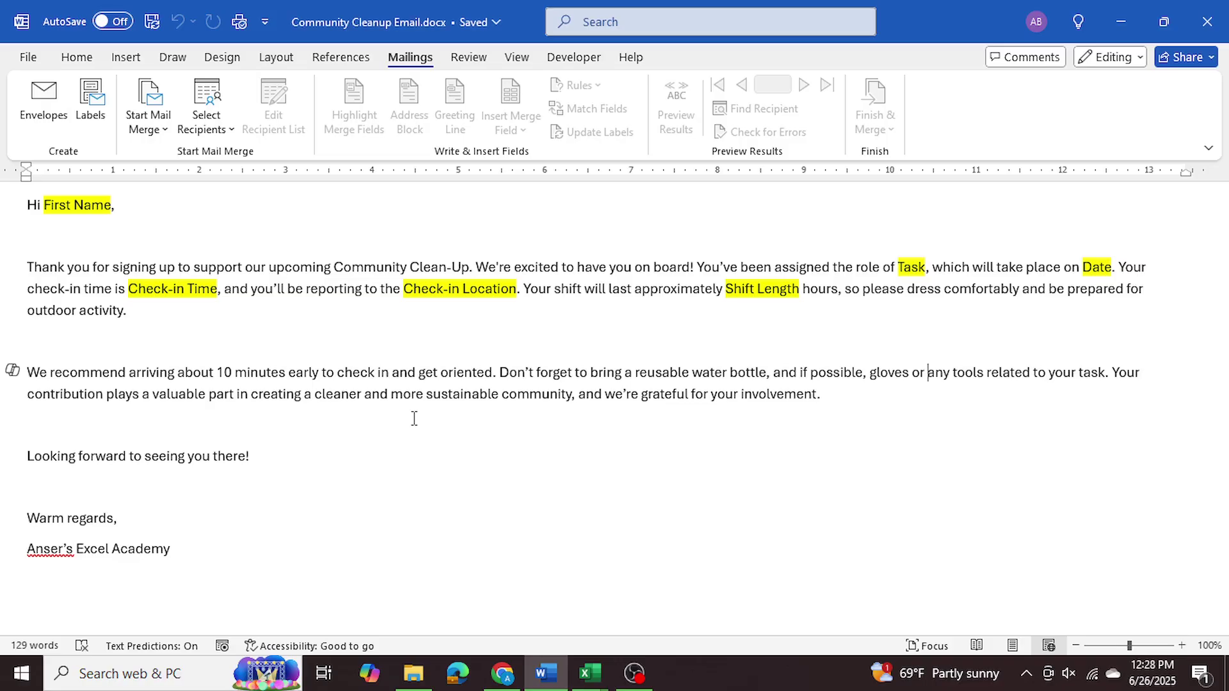
left_click(195, 128)
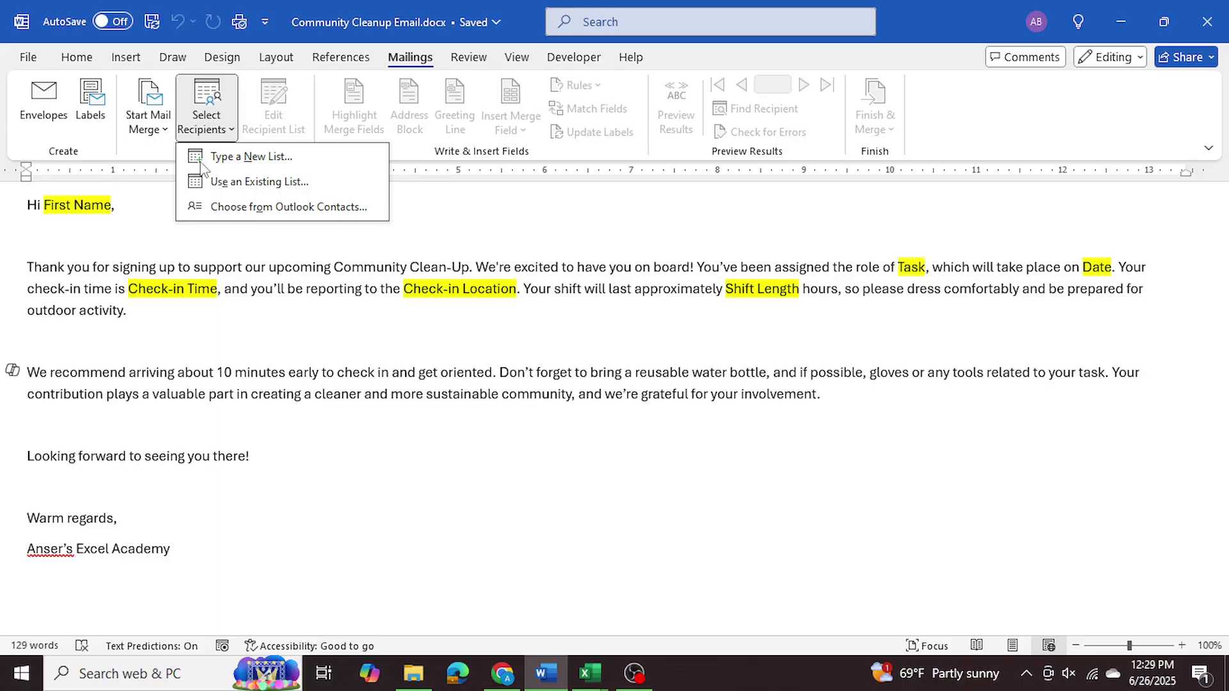
left_click(508, 439)
- Close the attendee workbook in Excel and choose Use an Existing List for recipients
mouse_move(599, 685)
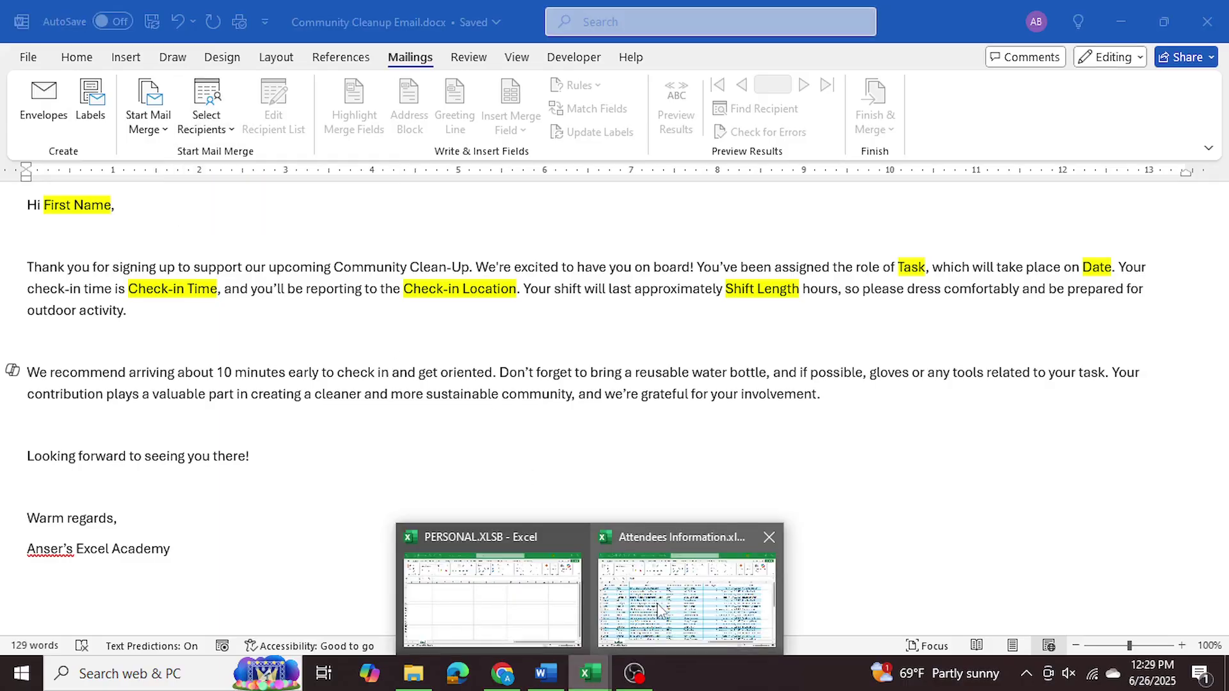
left_click(697, 563)
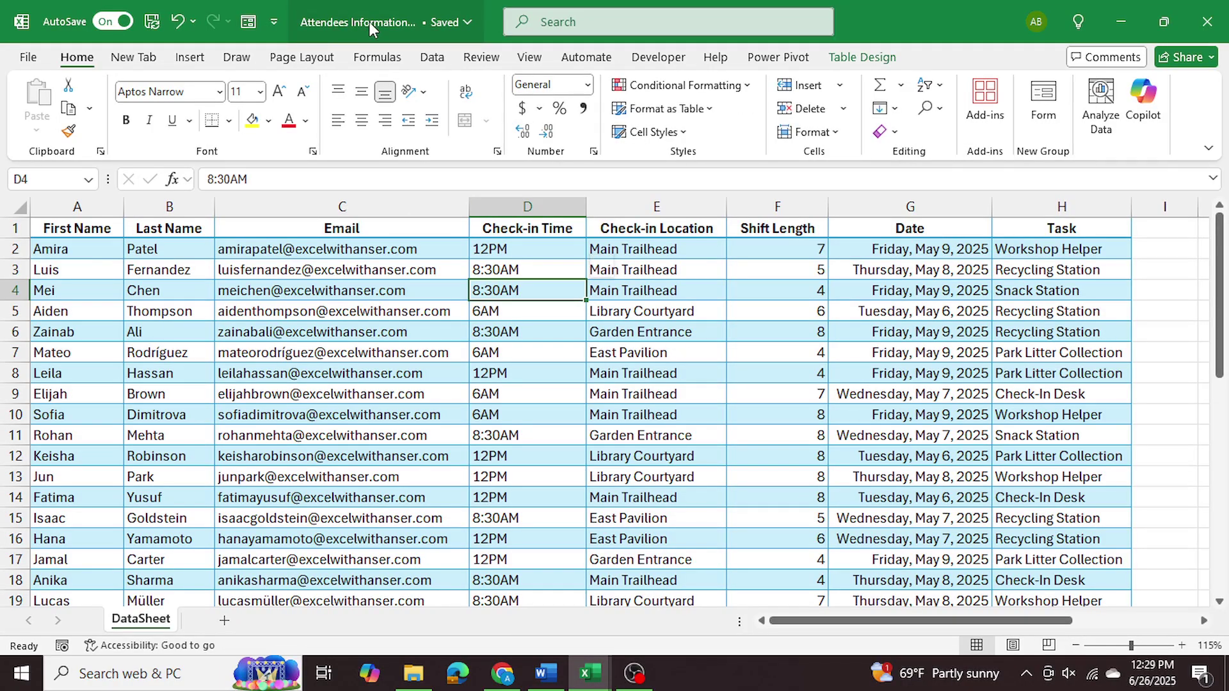
left_click(1191, 23)
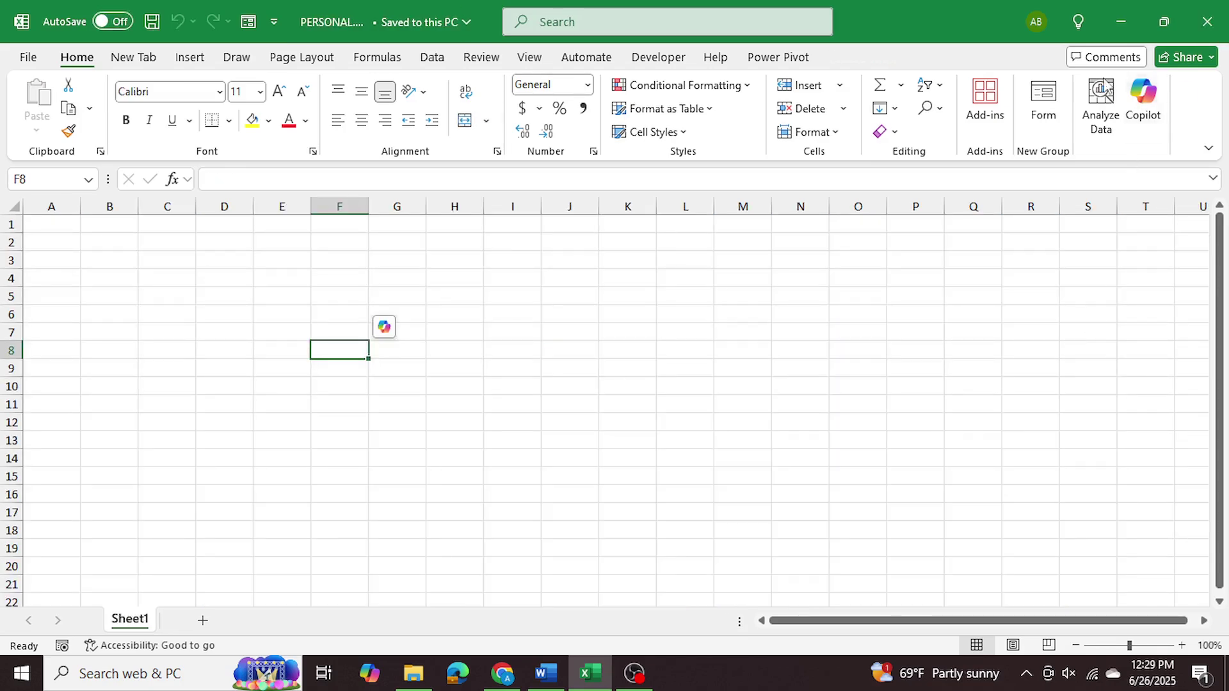
left_click(1120, 21)
left_click(199, 125)
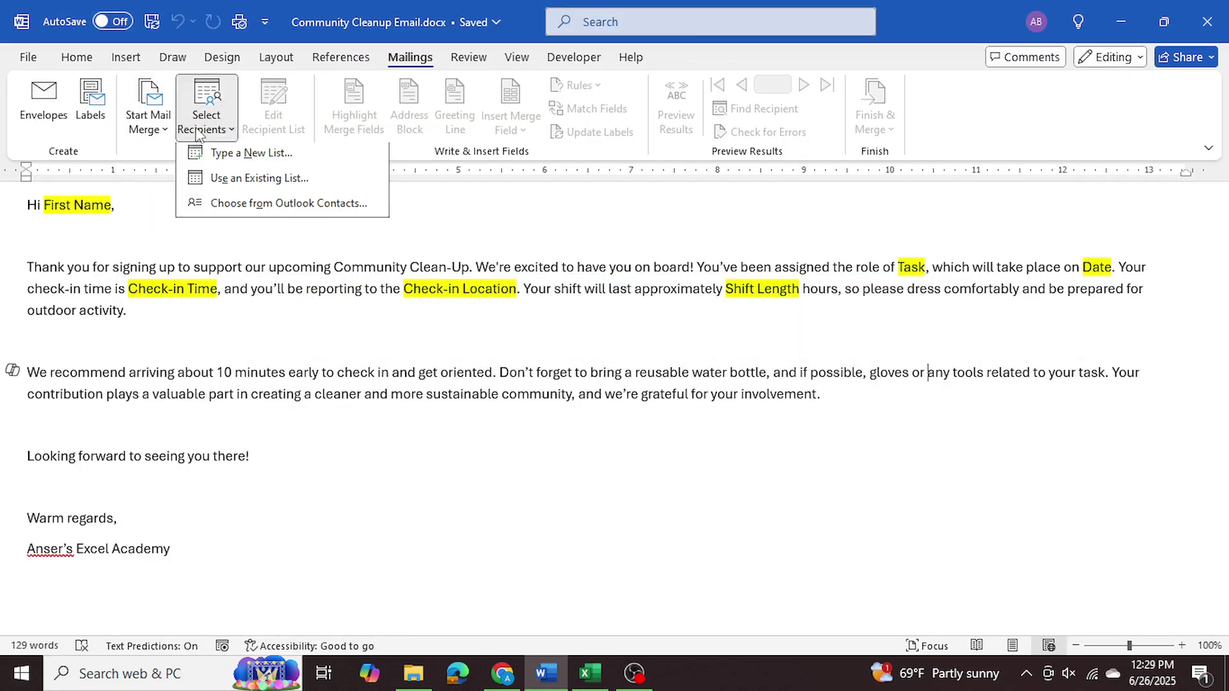
left_click(252, 182)
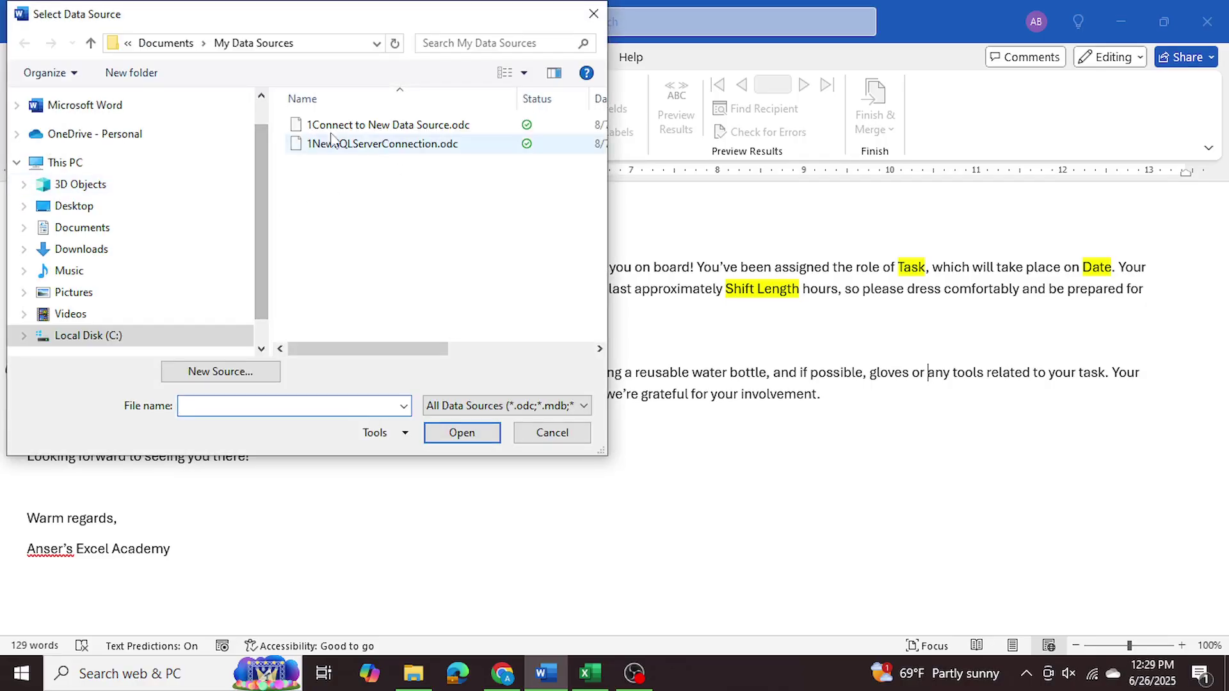
- Confirm the attendee workbook as the recipient list and review the body paragraphs
left_click(109, 229)
key("Escape")
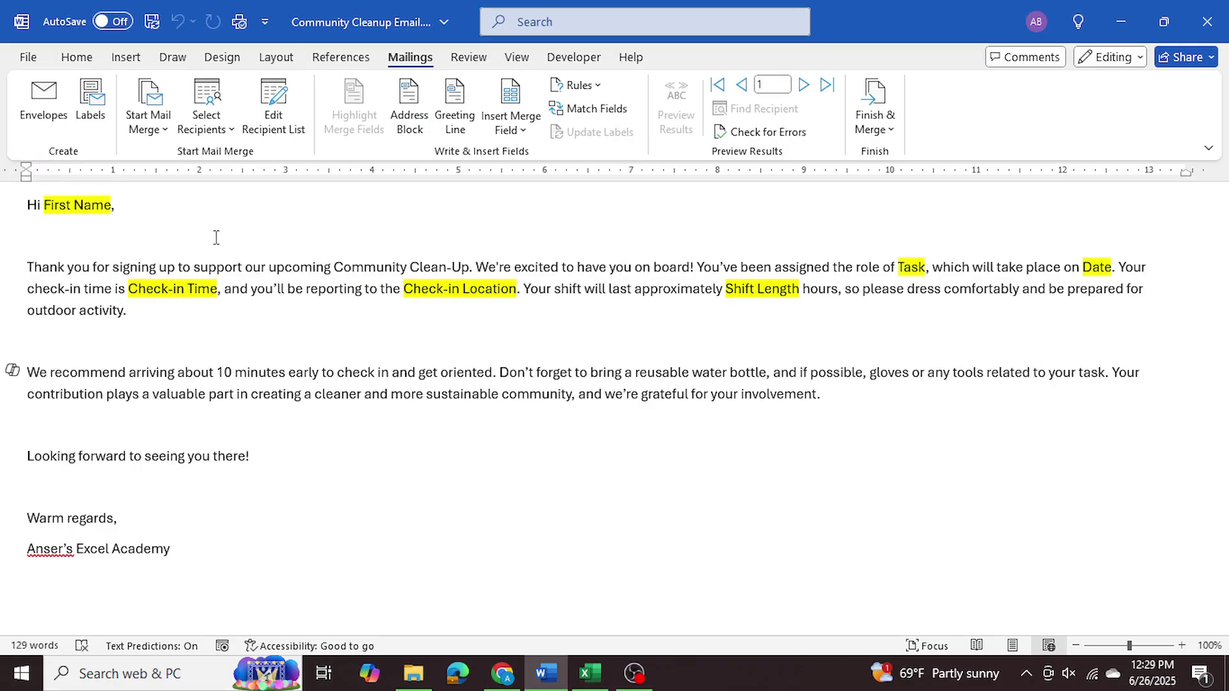
left_click_drag(28, 267, 426, 415)
left_click(425, 414)
- Select 'First Name' after 'Hi', verify the workbook's column heading, and insert the First_Name field
left_click_drag(45, 205, 96, 206)
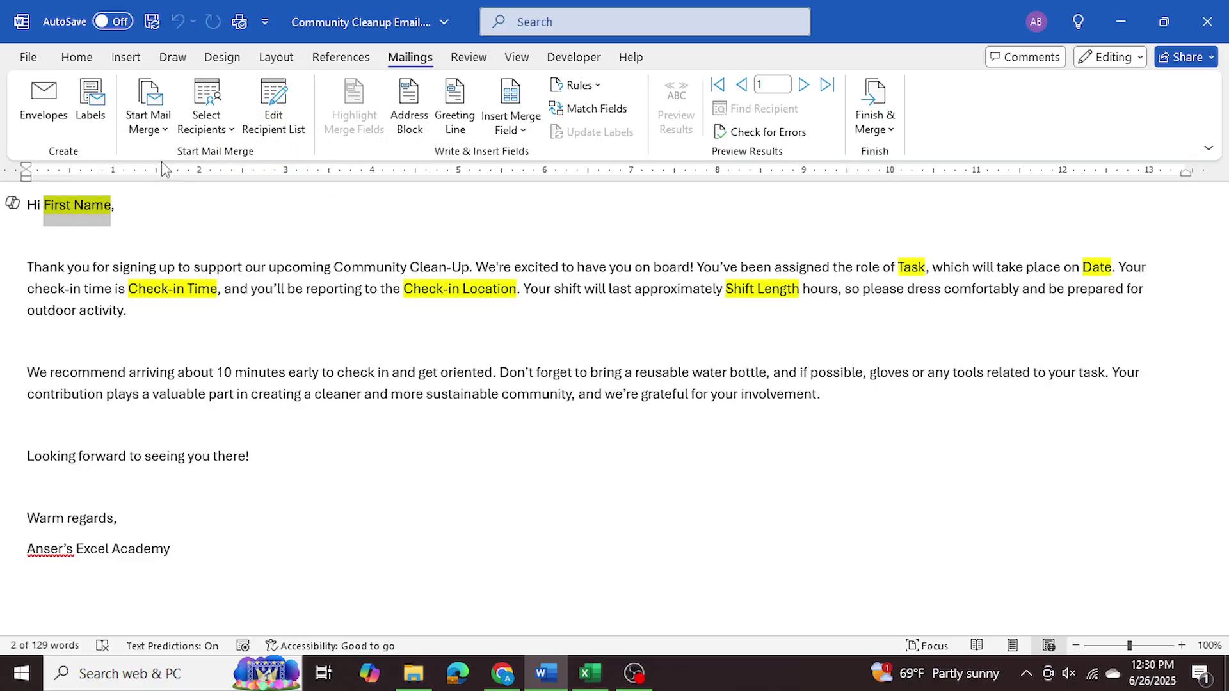
left_click(506, 130)
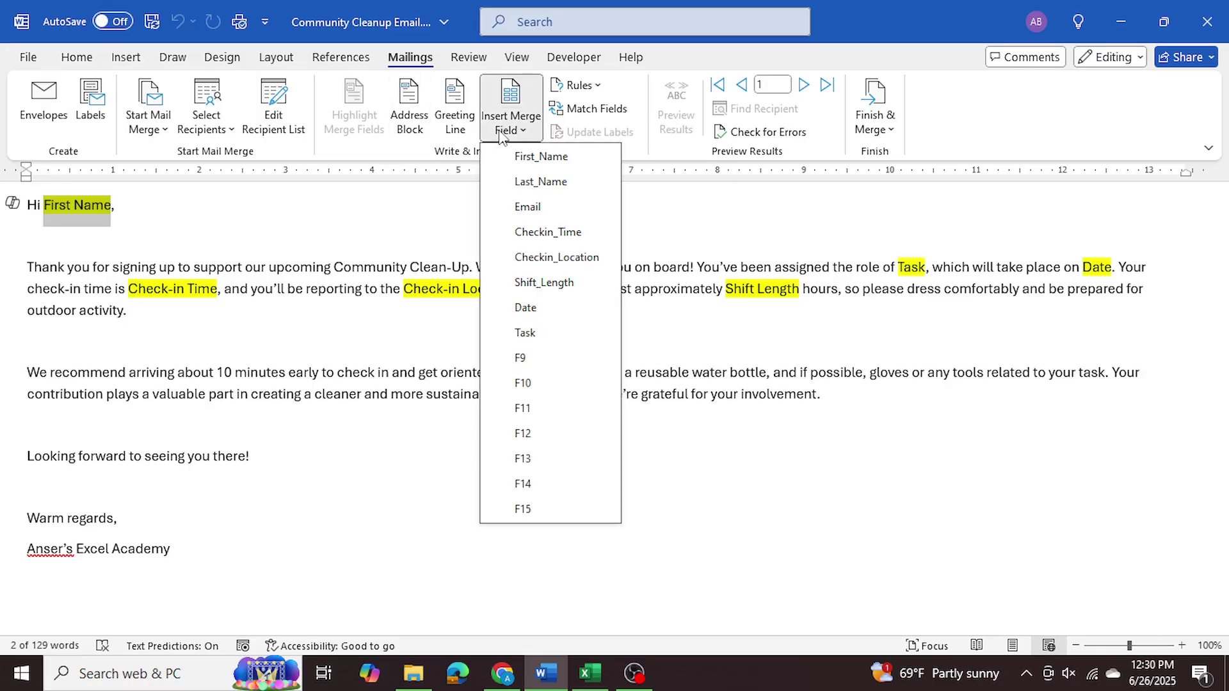
left_click(362, 301)
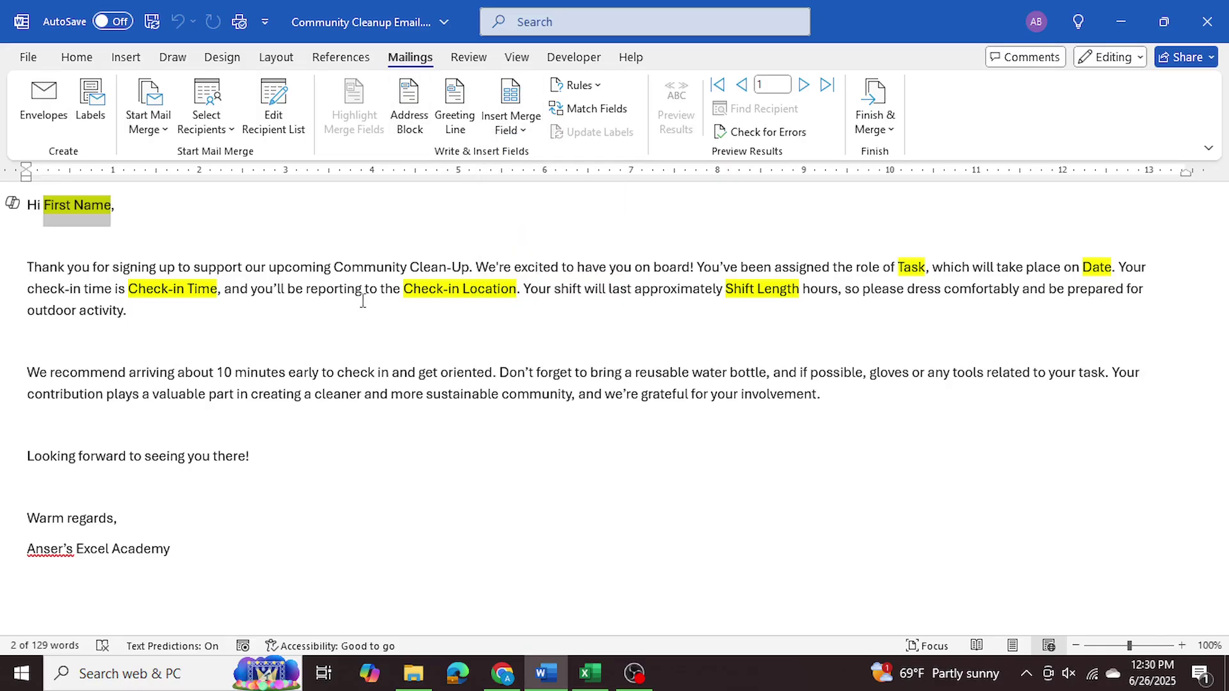
key("alt+Tab")
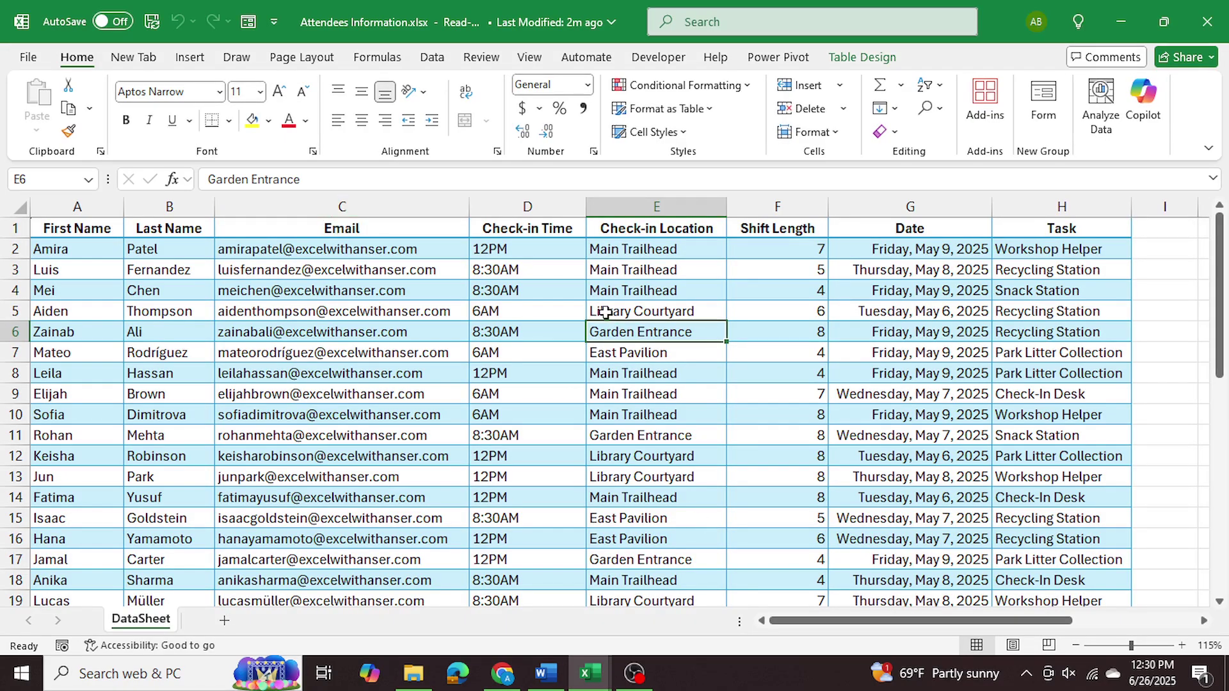
left_click(545, 674)
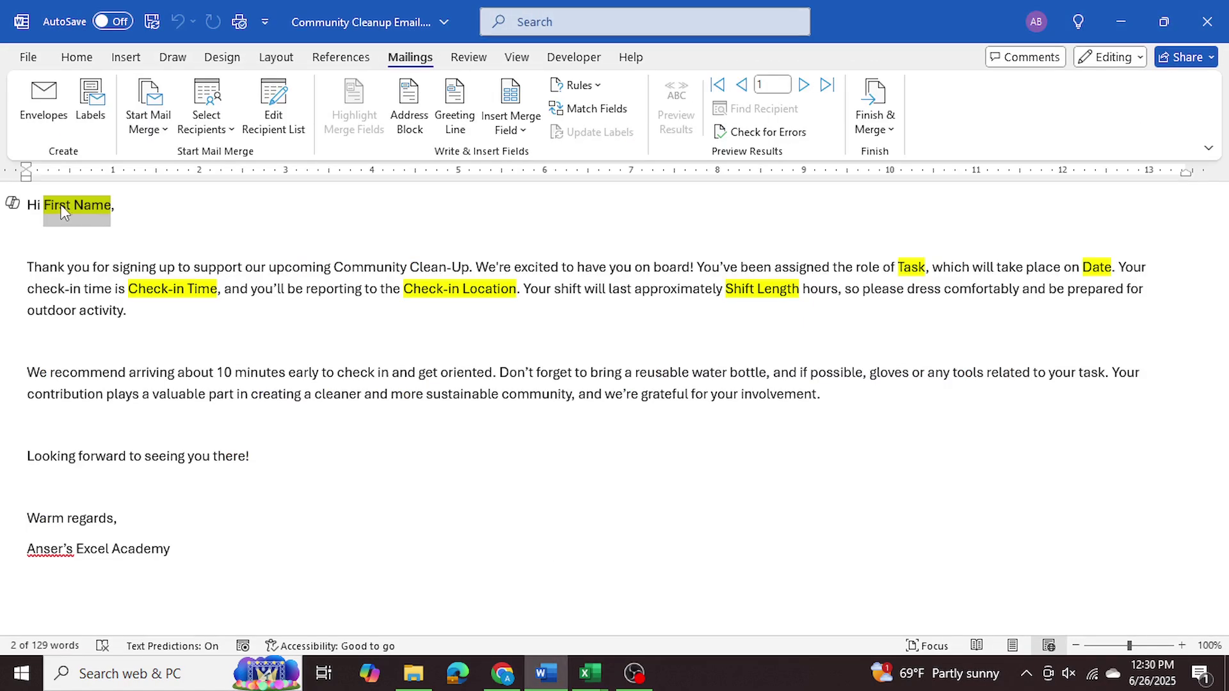
mouse_move(589, 673)
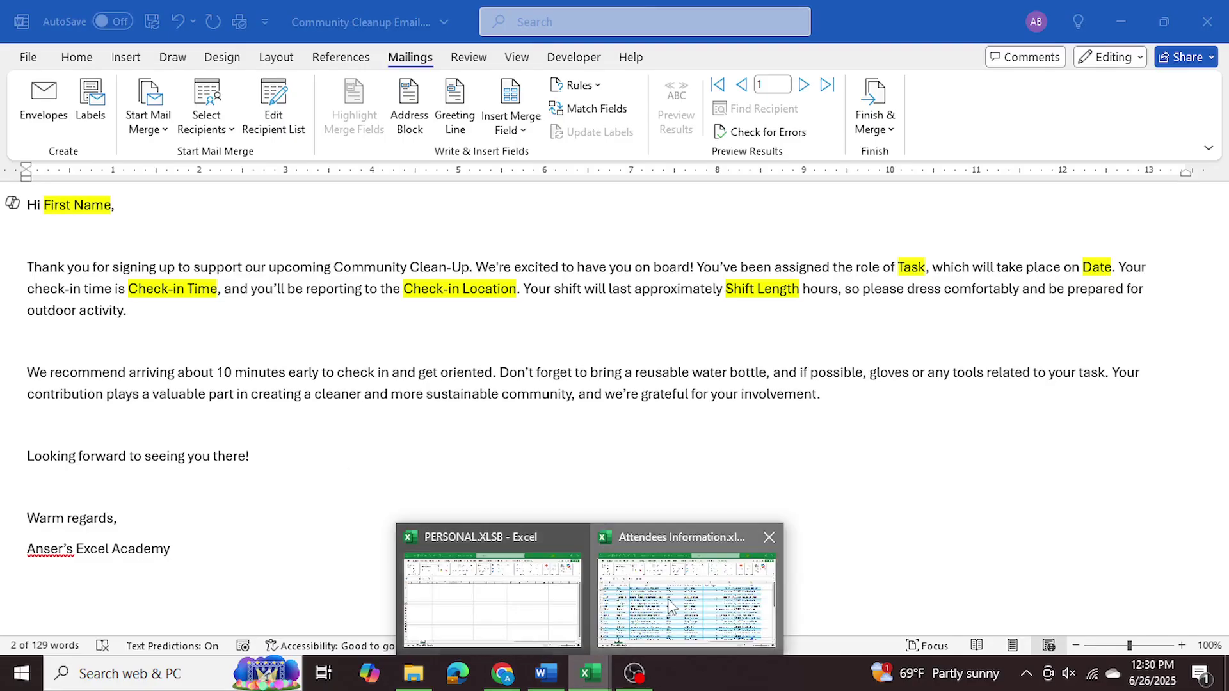
left_click(669, 605)
left_click(57, 229)
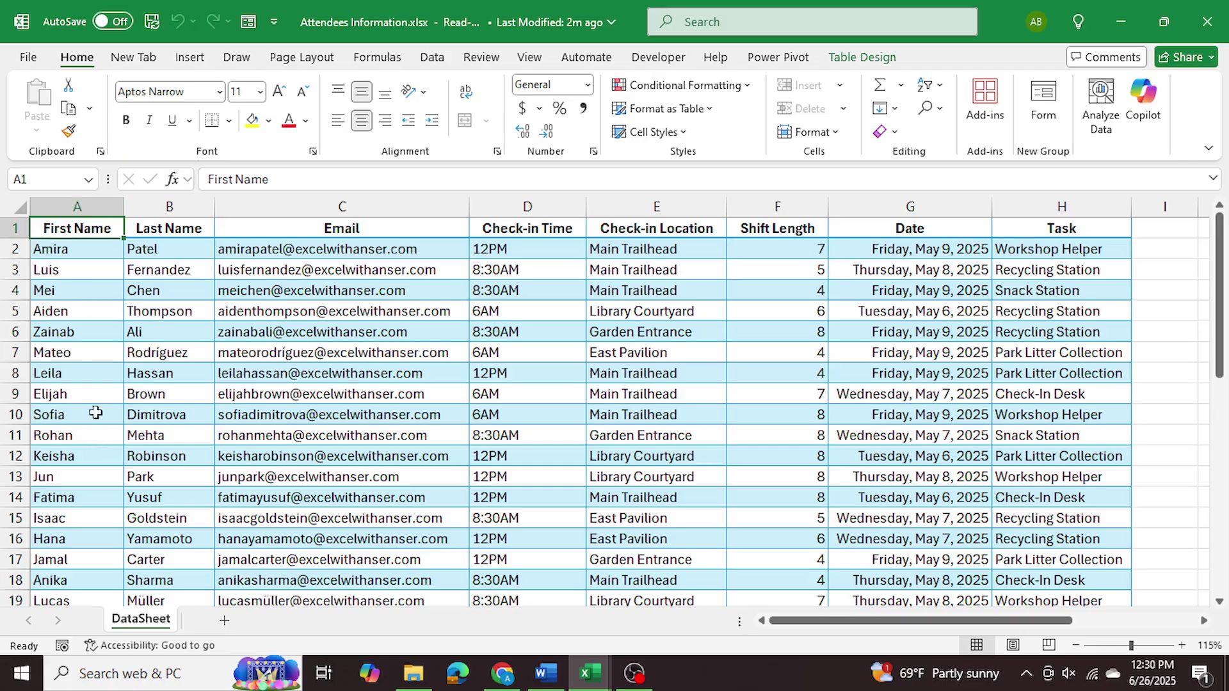
left_click(1121, 21)
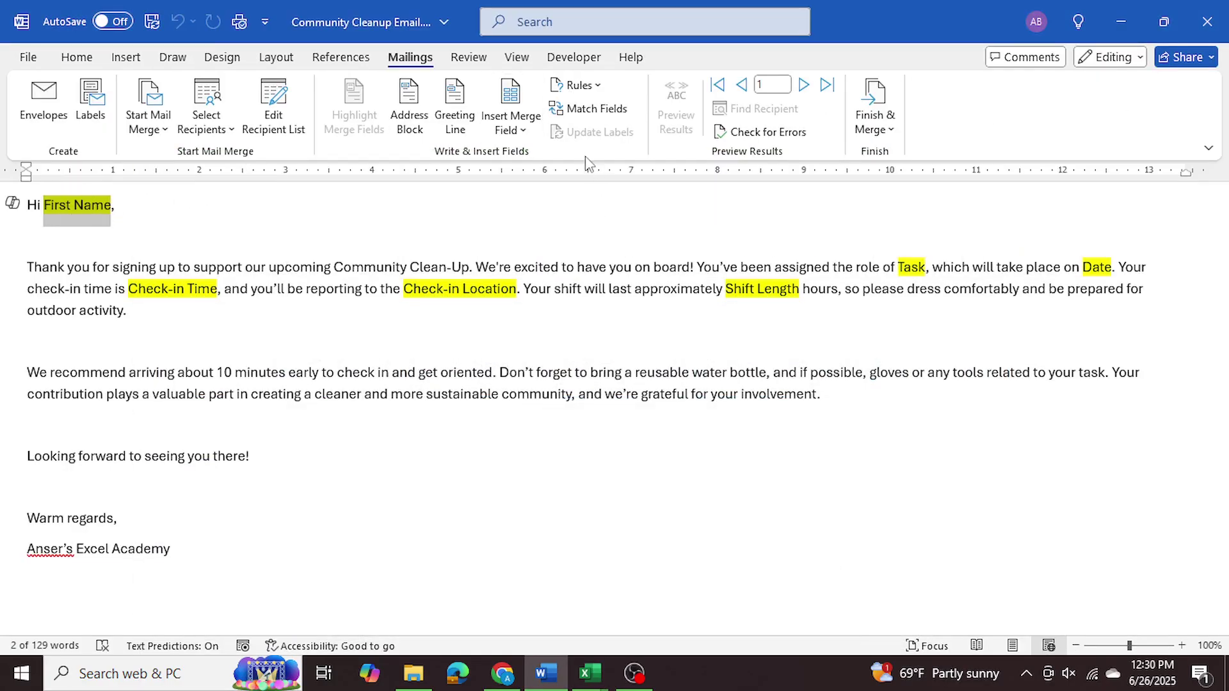
left_click(510, 125)
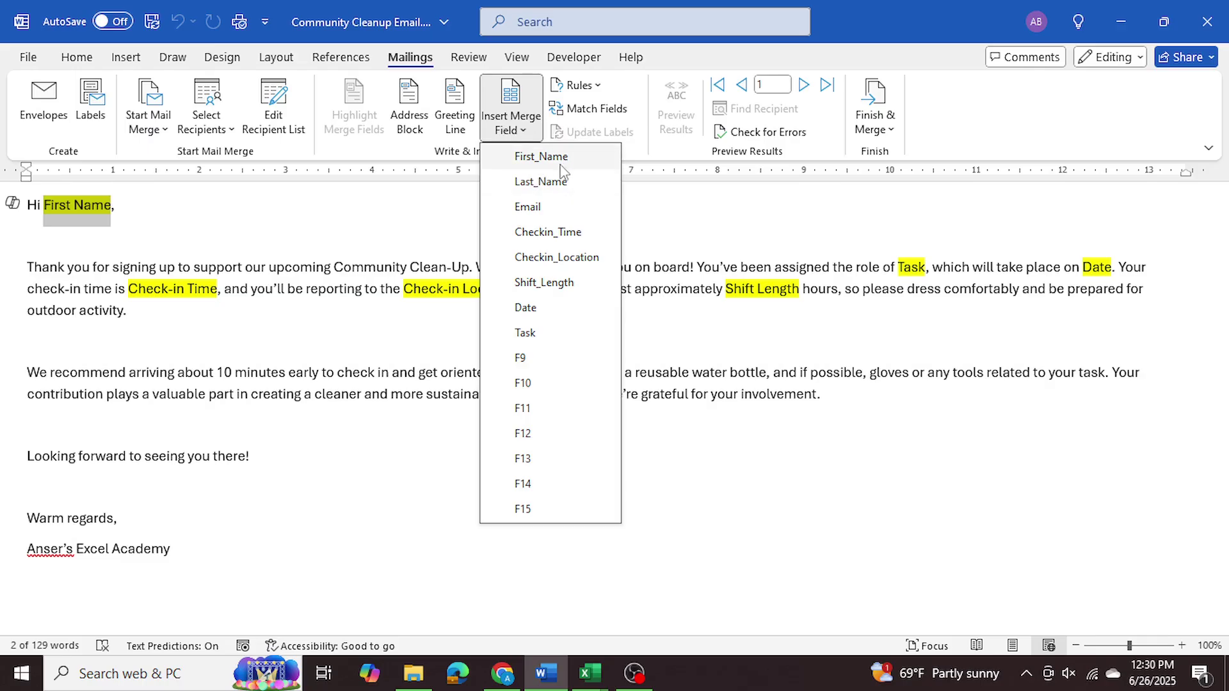
left_click(584, 163)
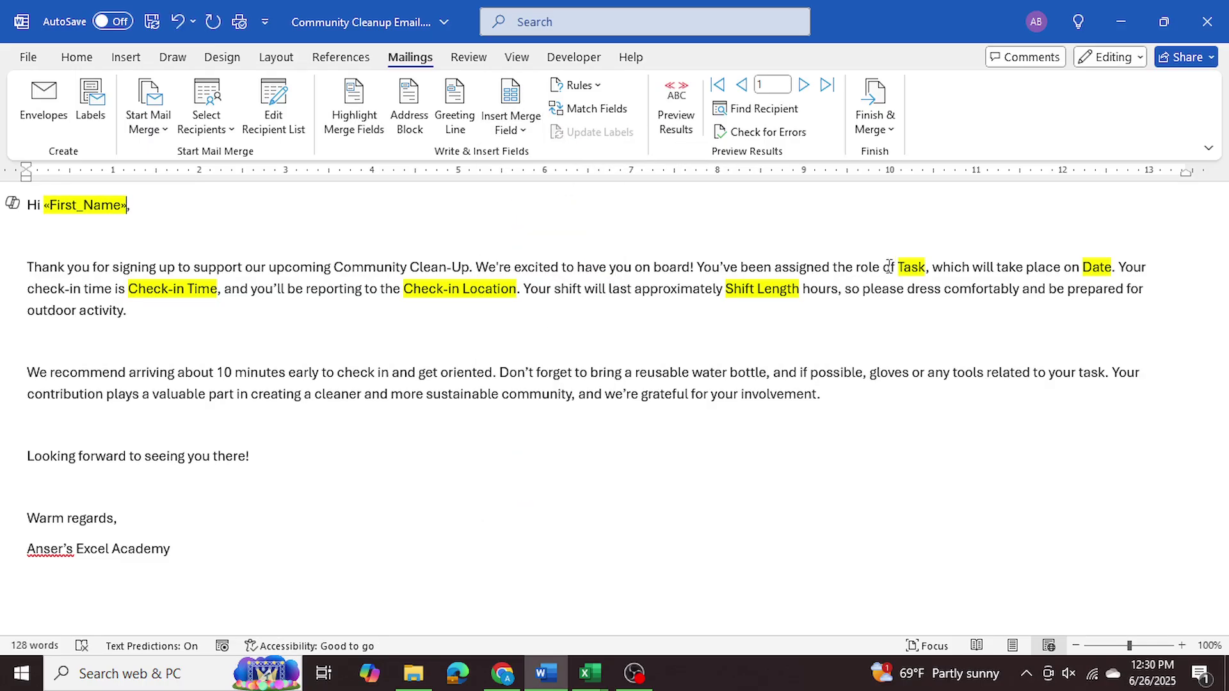
- Replace the Task placeholder with the Task merge field after checking the workbook's Task column
left_click_drag(898, 268, 922, 267)
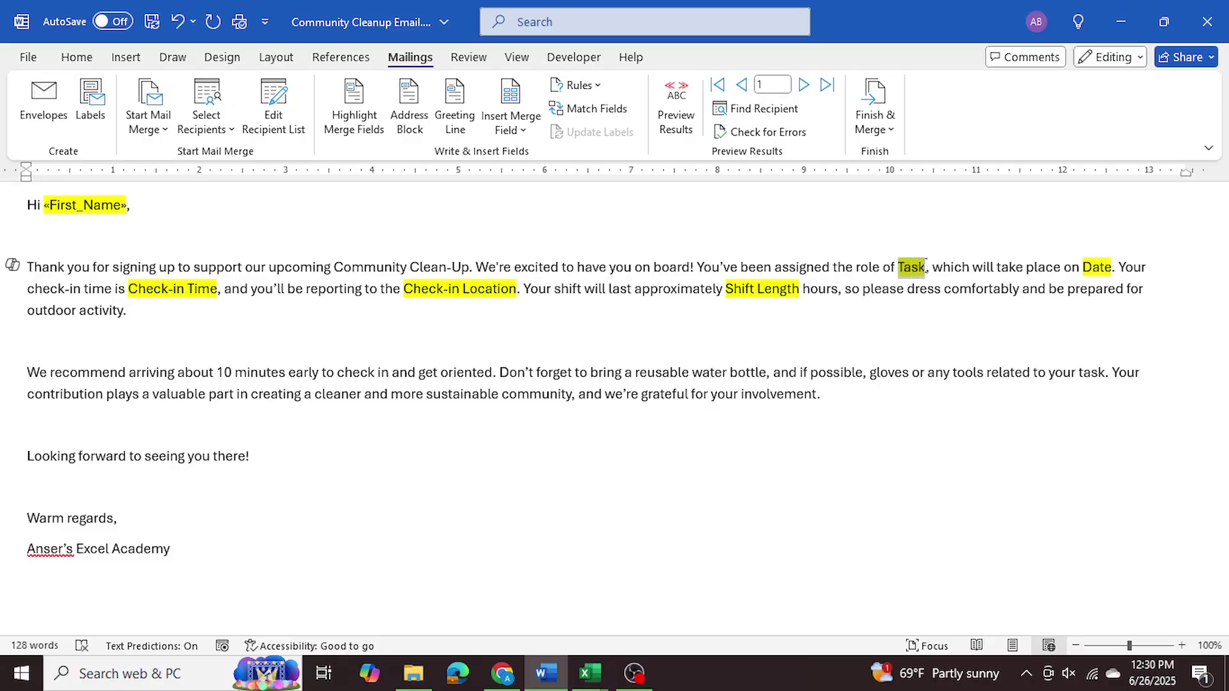
mouse_move(589, 674)
left_click(640, 538)
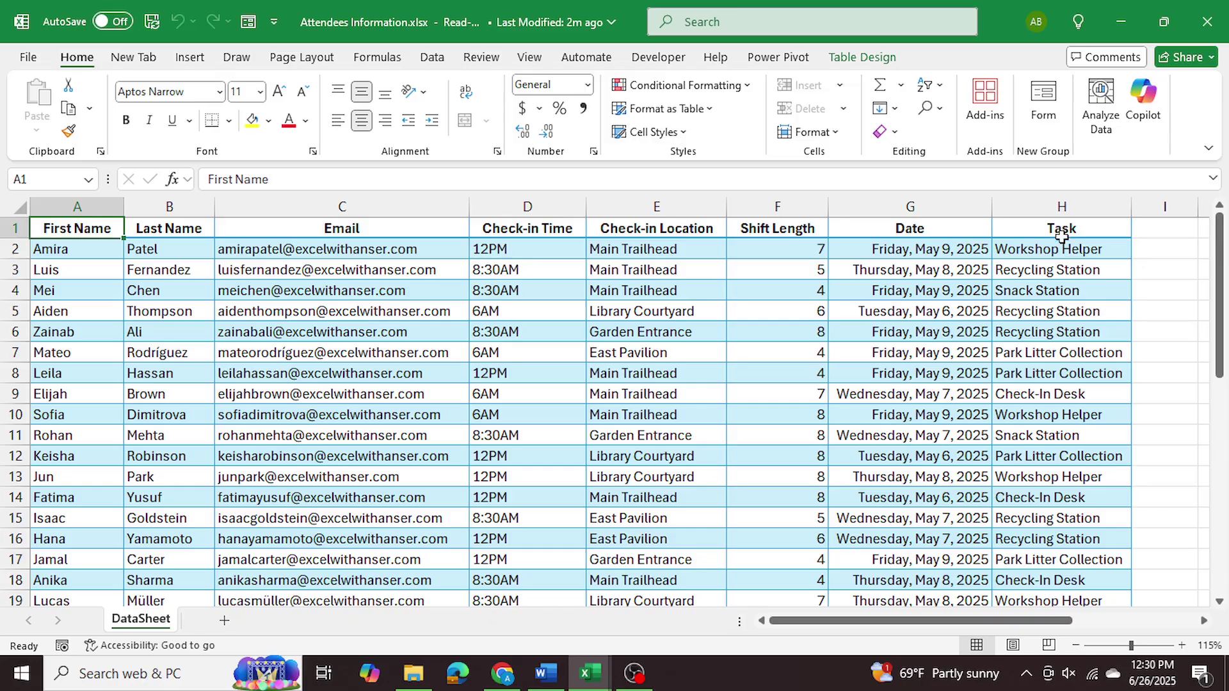
left_click_drag(1045, 230, 1059, 397)
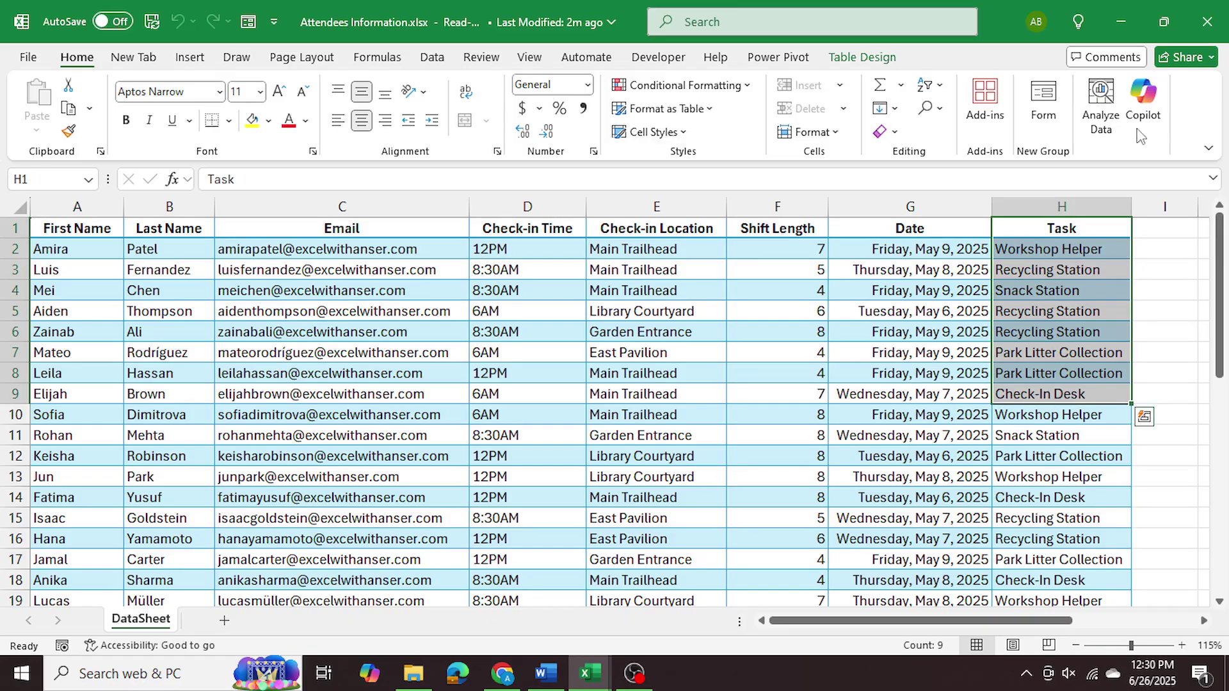
left_click(1121, 22)
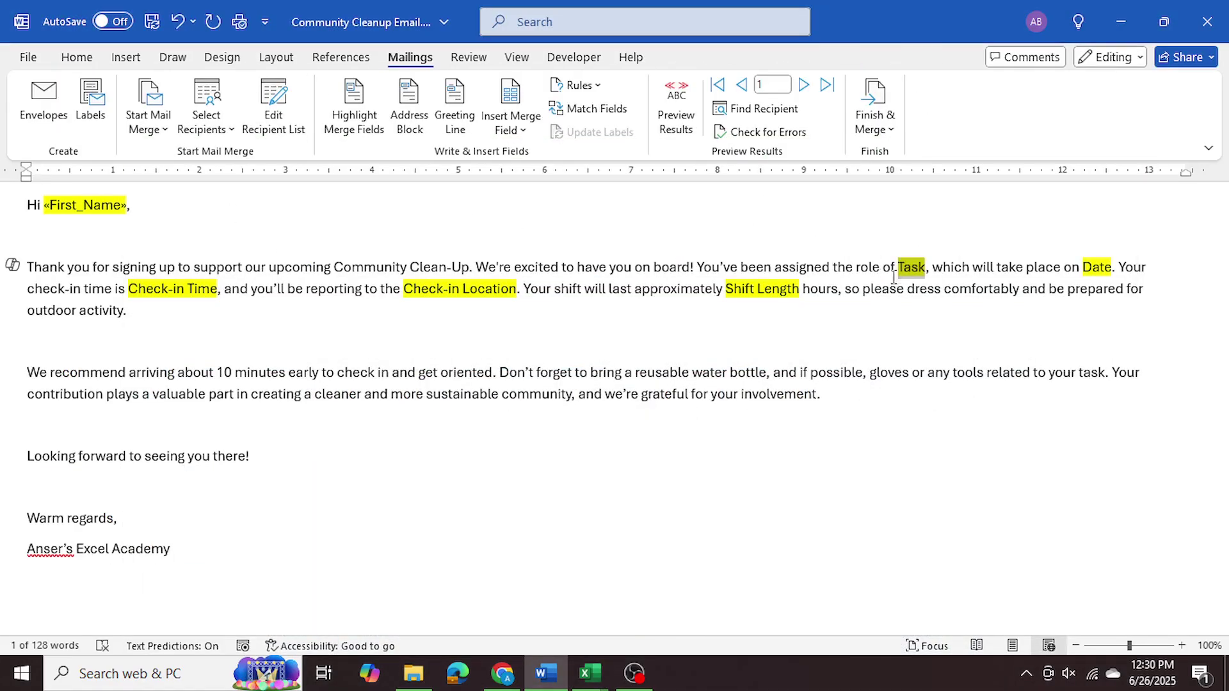
left_click(512, 125)
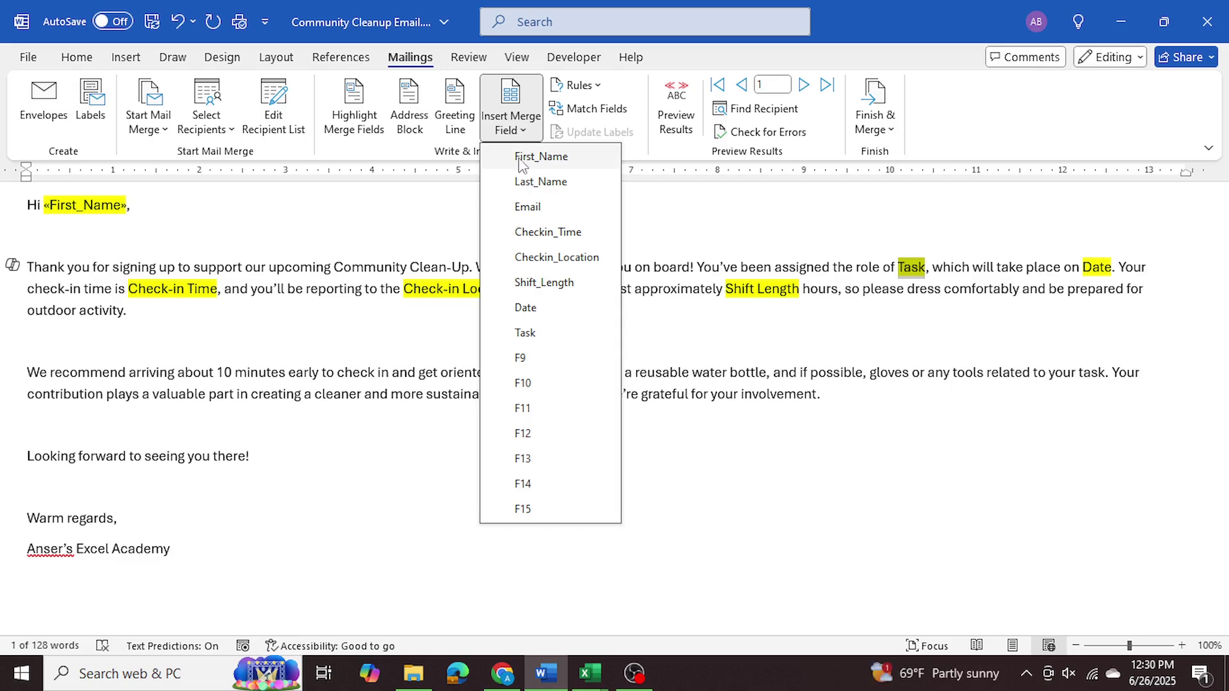
left_click(547, 334)
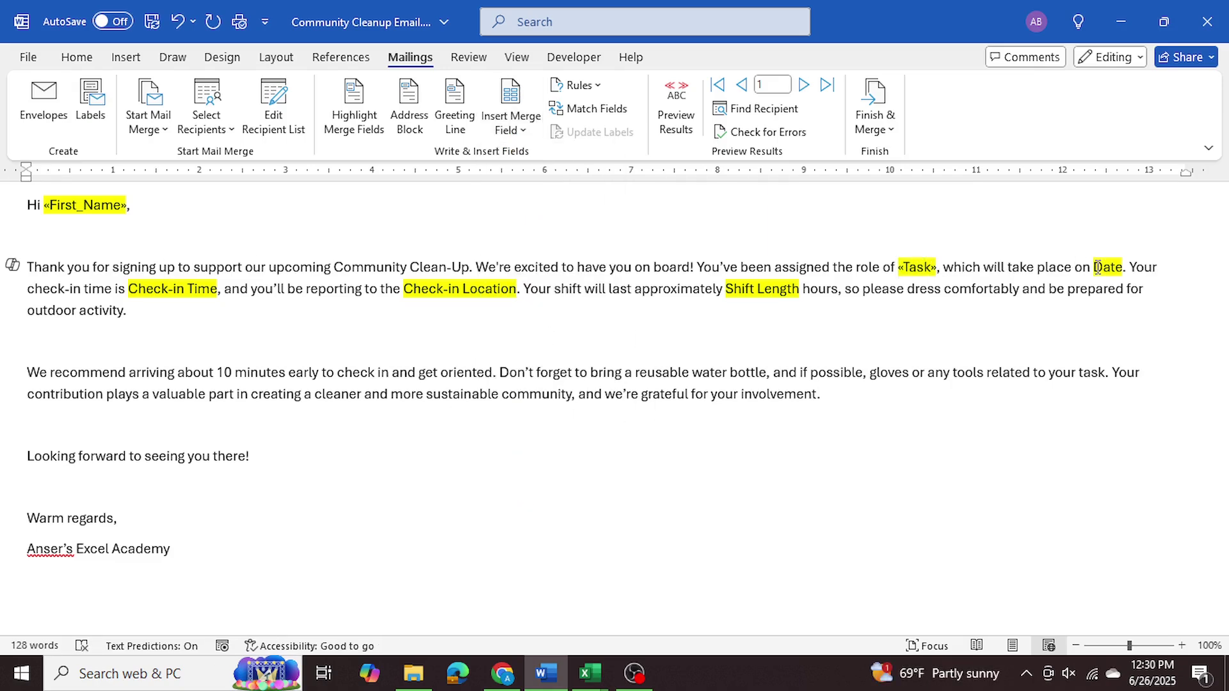
- Replace the Date placeholder with the Date merge field
left_click_drag(1094, 267, 1125, 267)
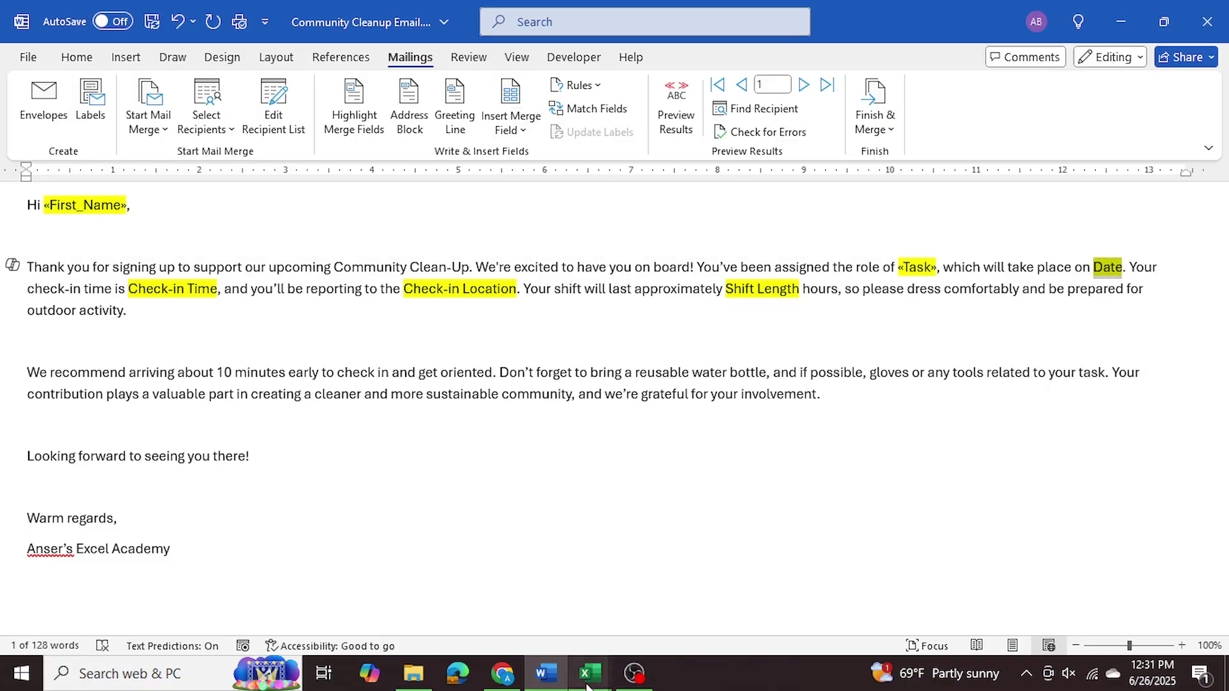
mouse_move(589, 674)
left_click(720, 601)
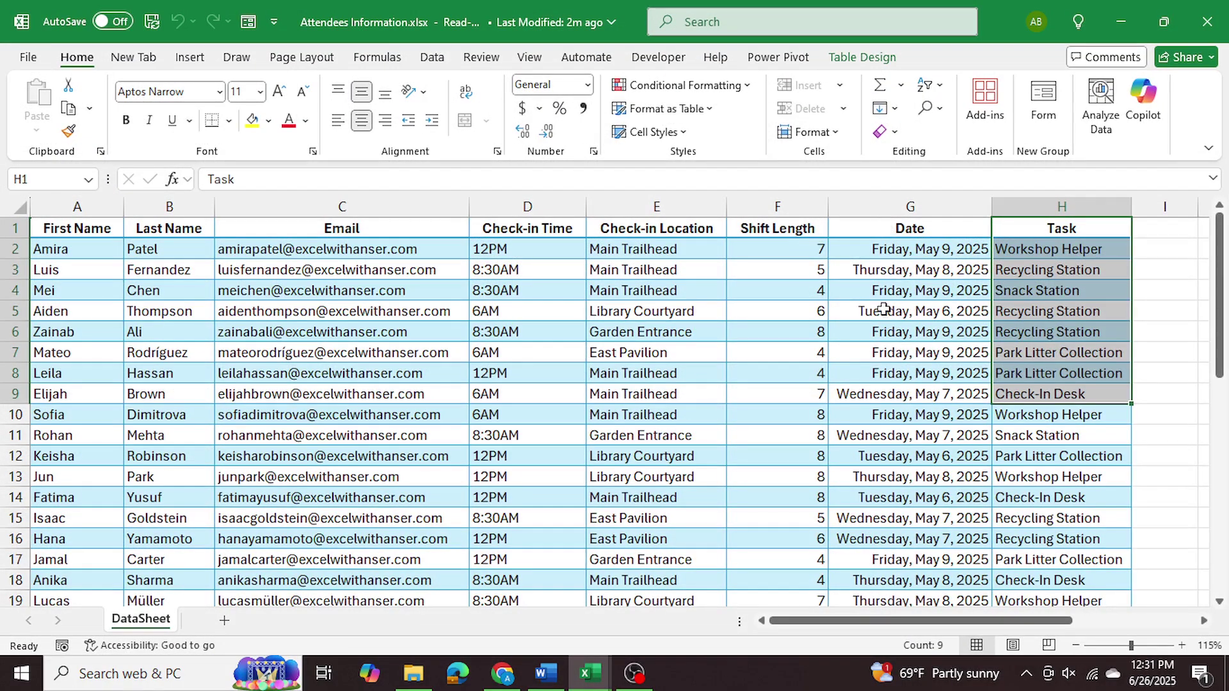
left_click(1119, 21)
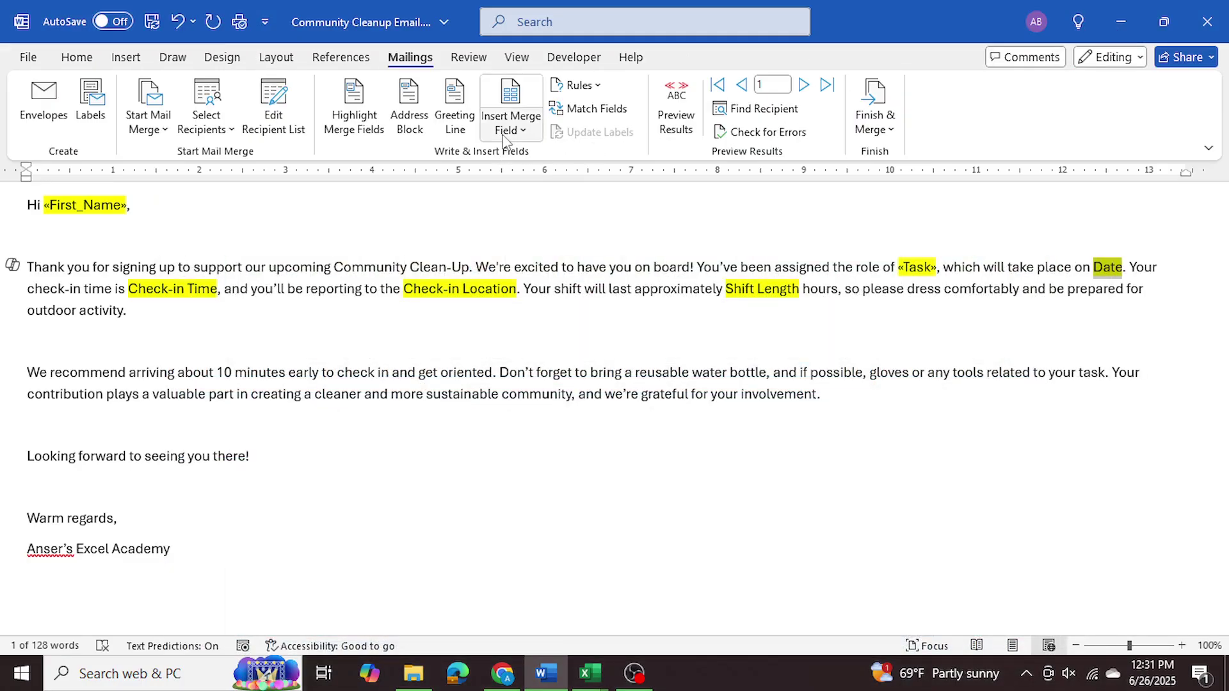
left_click(512, 128)
left_click(558, 307)
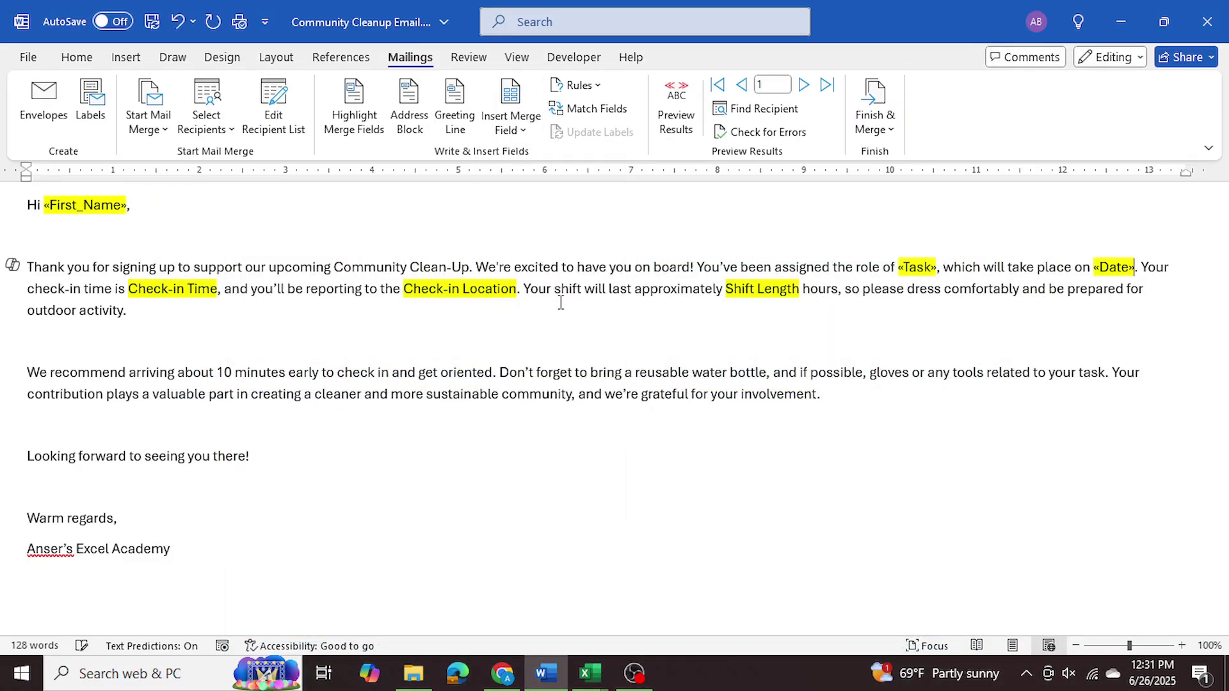
- Swap the check-in placeholders for Checkin_Time, Checkin_Location and Shift_Length merge fields
left_click_drag(128, 289, 217, 290)
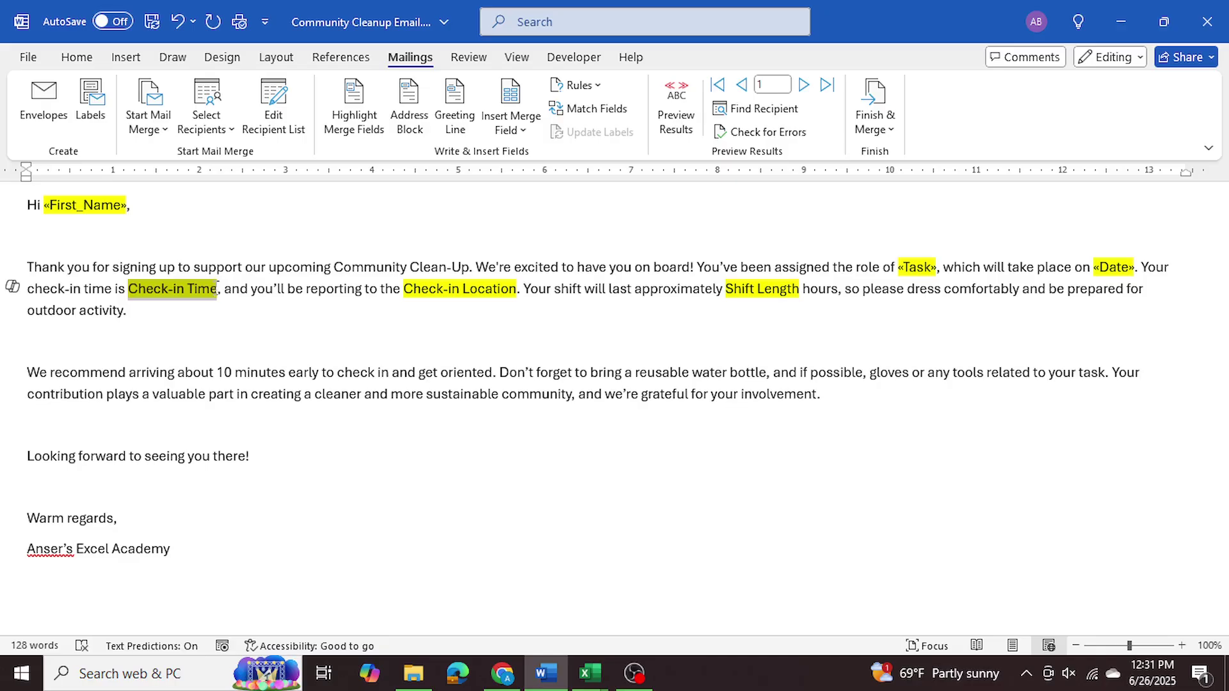
left_click(515, 131)
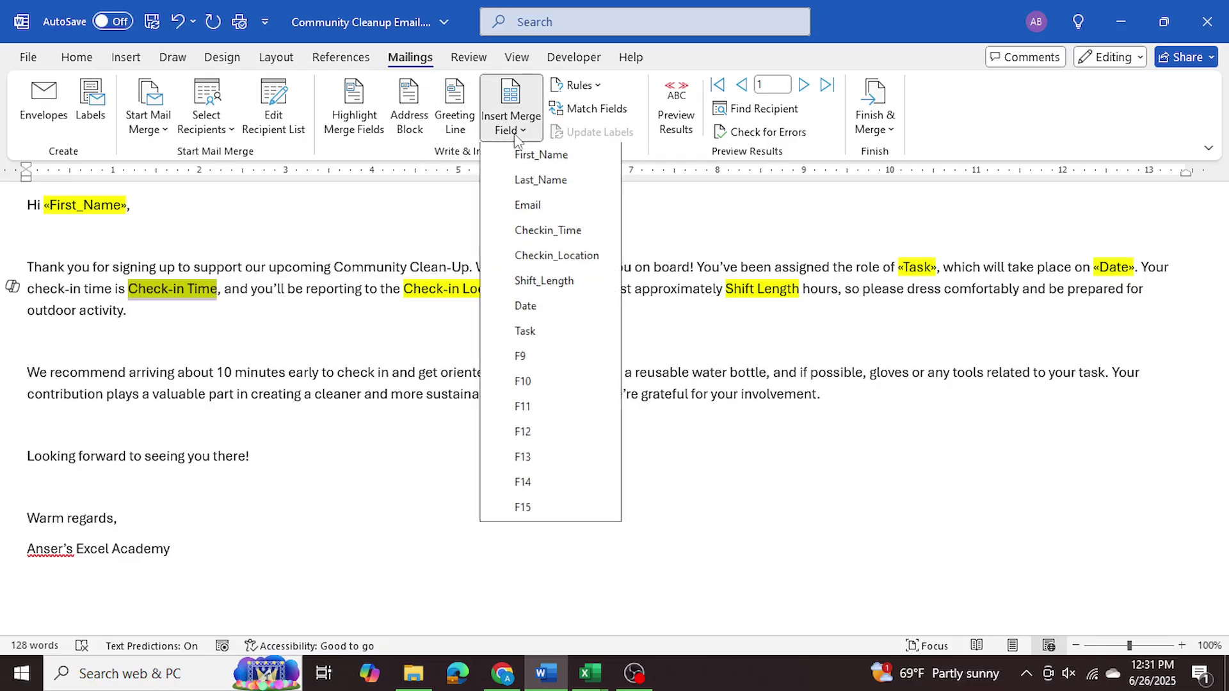
left_click(550, 232)
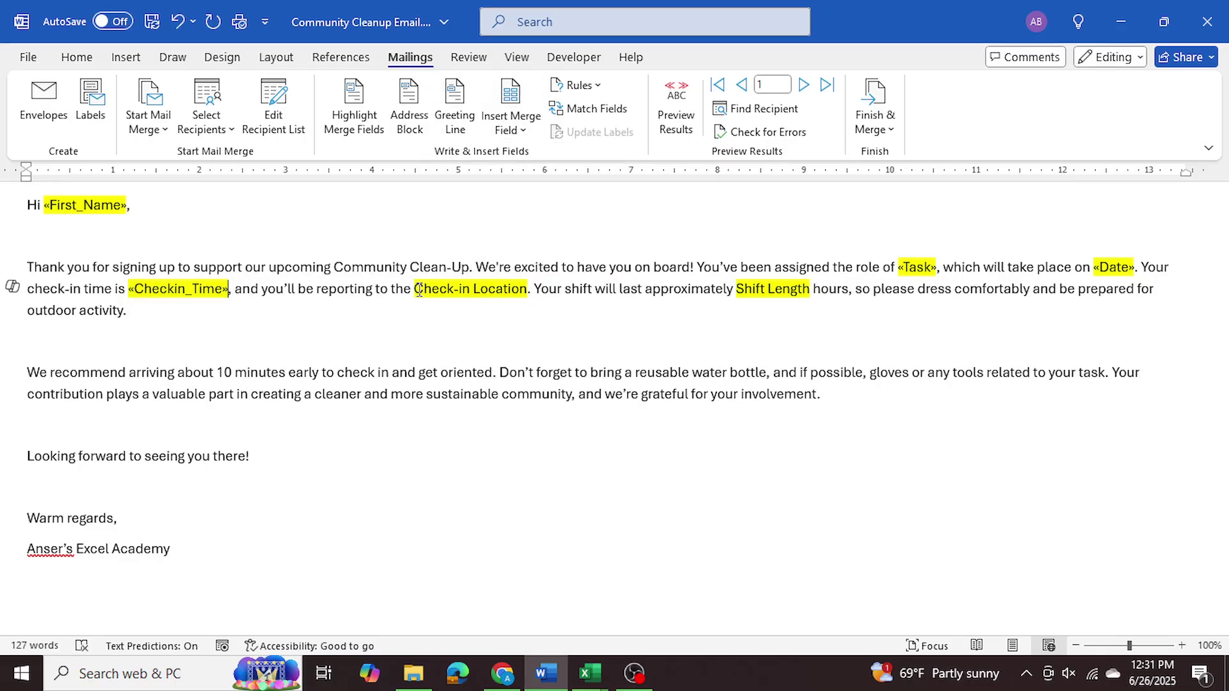
left_click_drag(419, 291, 528, 290)
left_click(512, 125)
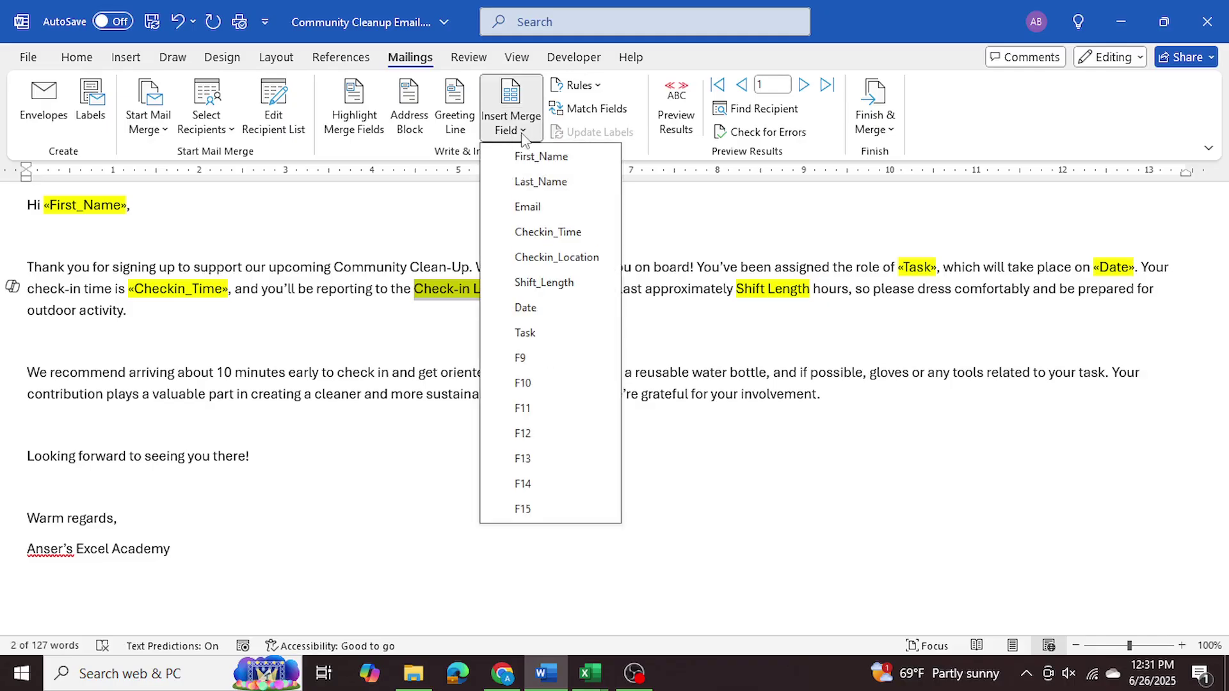
left_click(559, 257)
left_click_drag(821, 290, 747, 290)
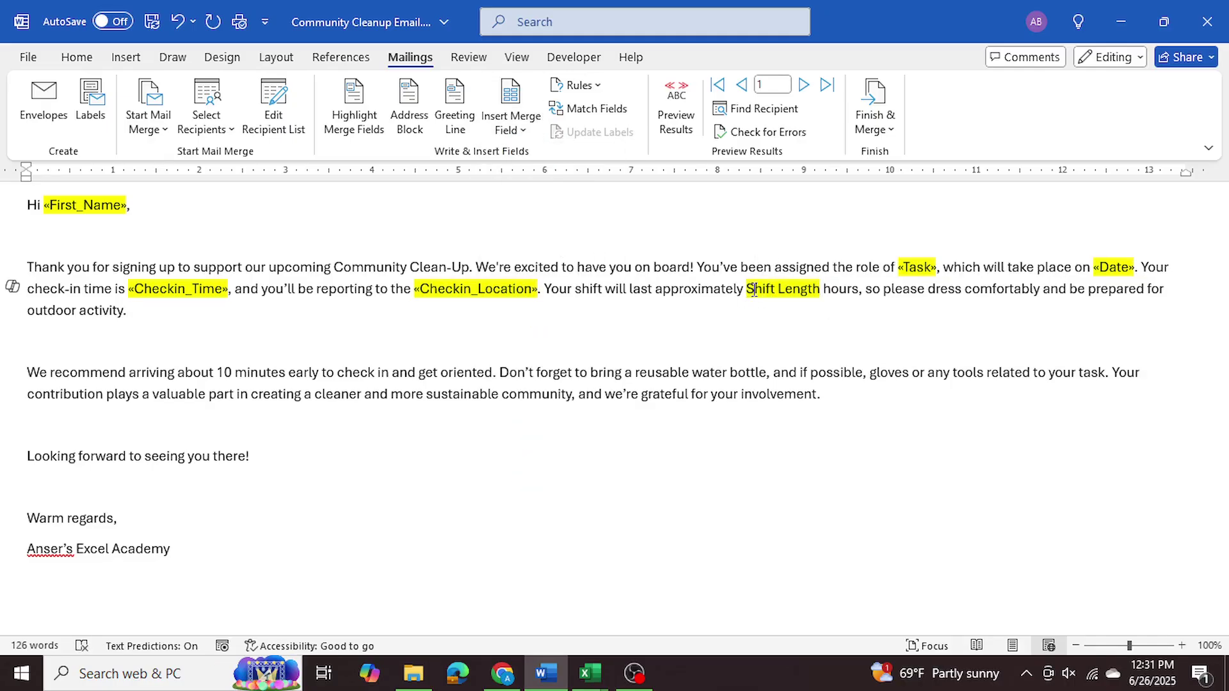
left_click(511, 128)
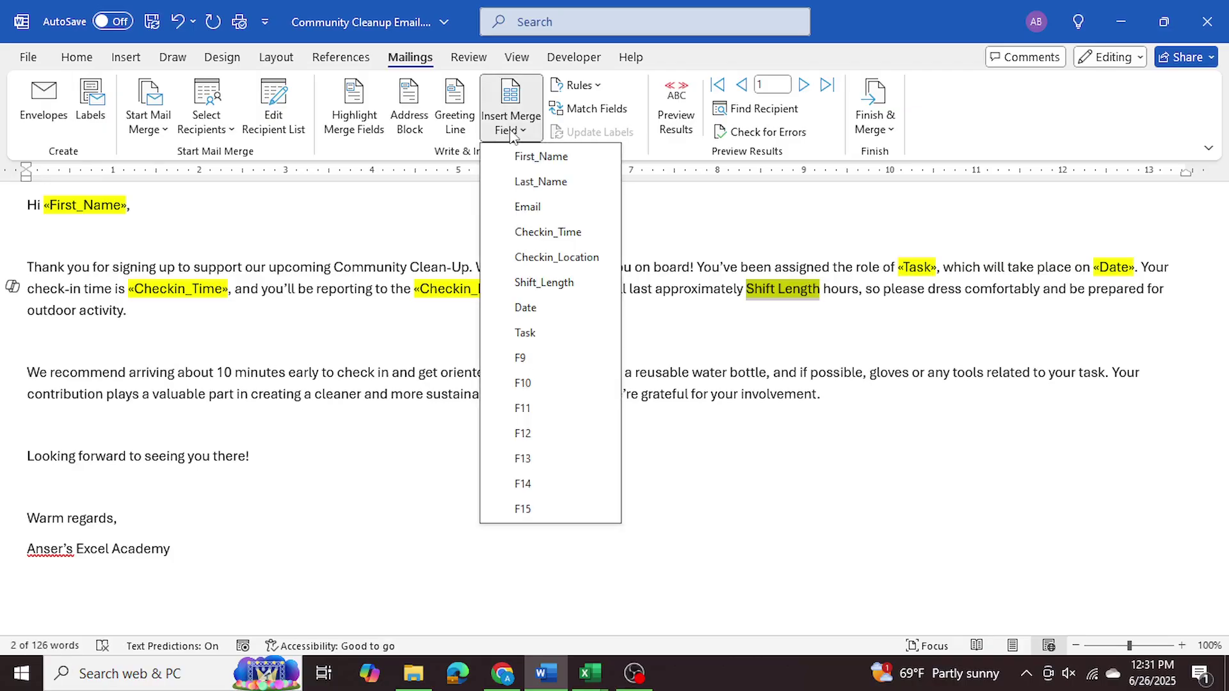
left_click(544, 283)
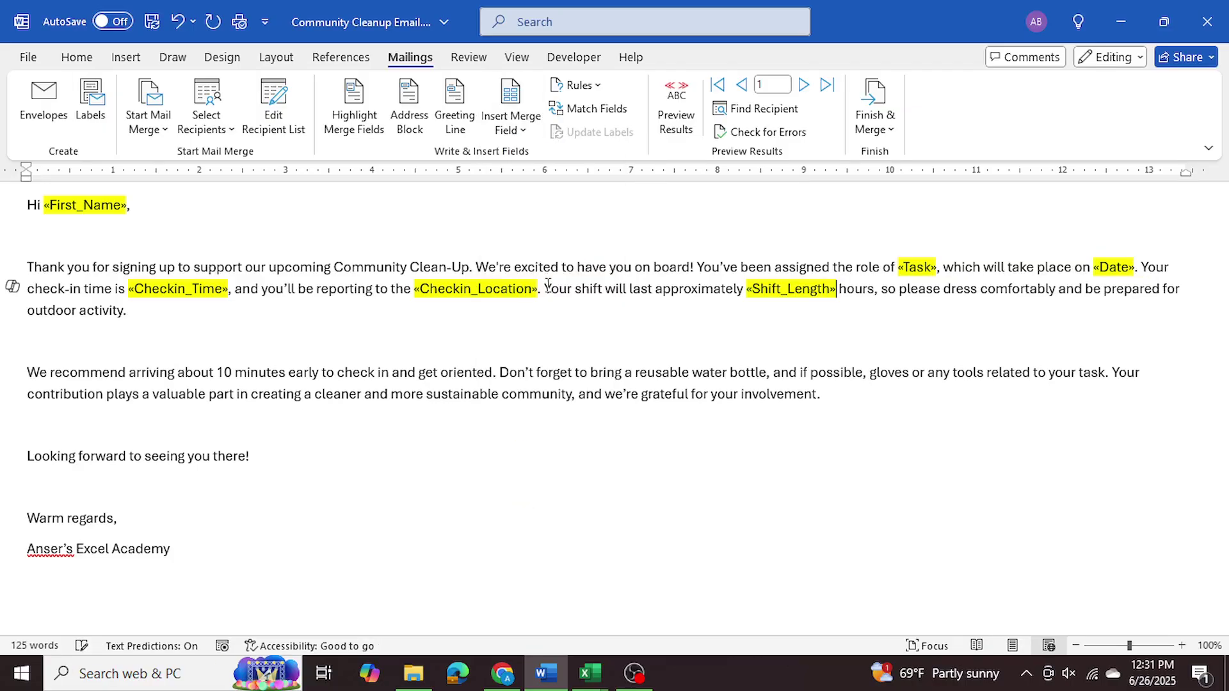
left_click_drag(255, 364, 379, 486)
left_click(574, 582)
- Turn on Preview Results to show the first attendee's values in the email
left_click(686, 125)
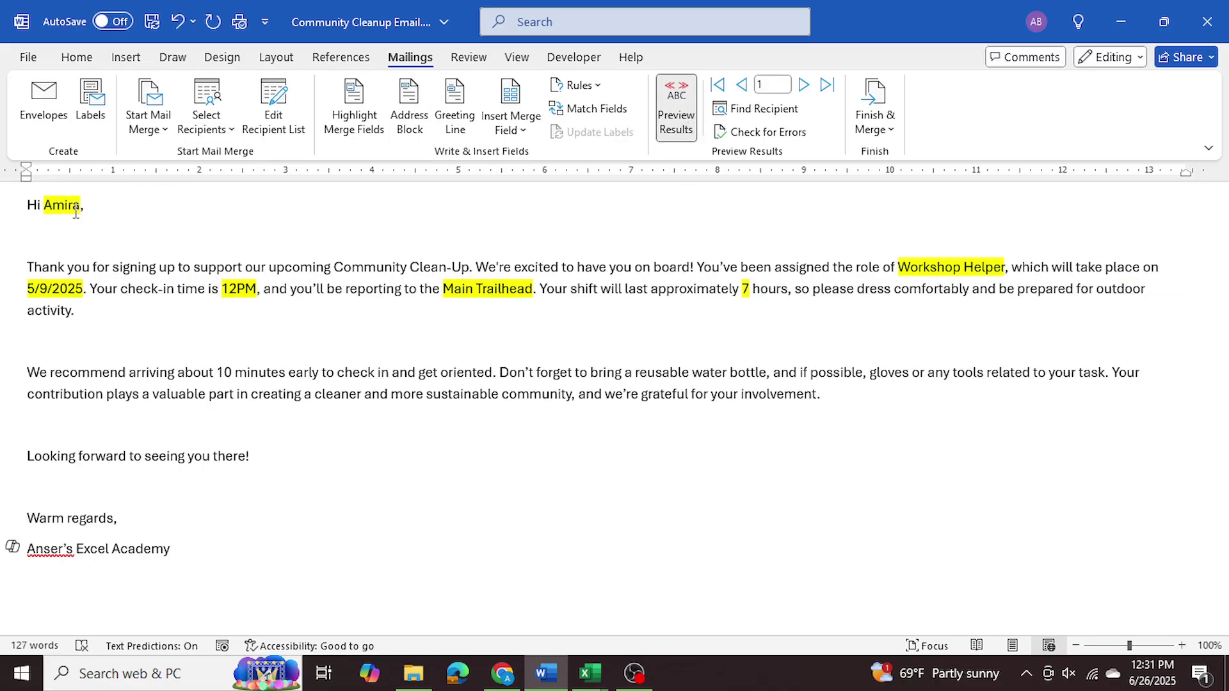
mouse_move(589, 674)
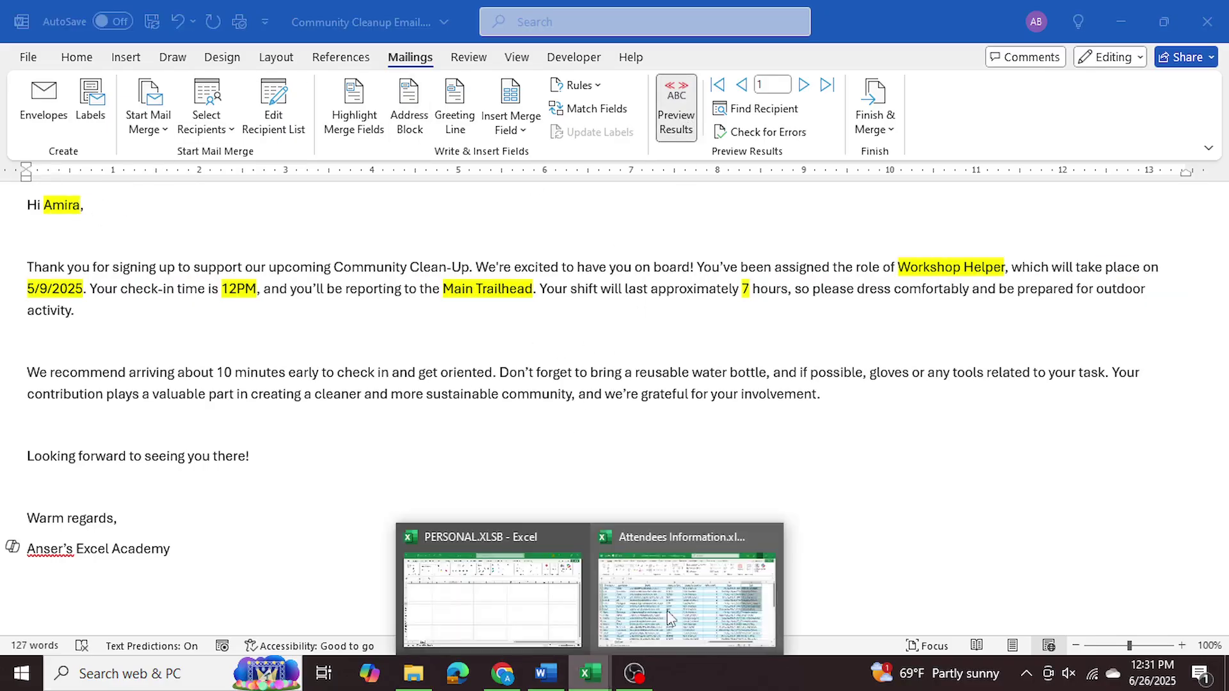
left_click(610, 550)
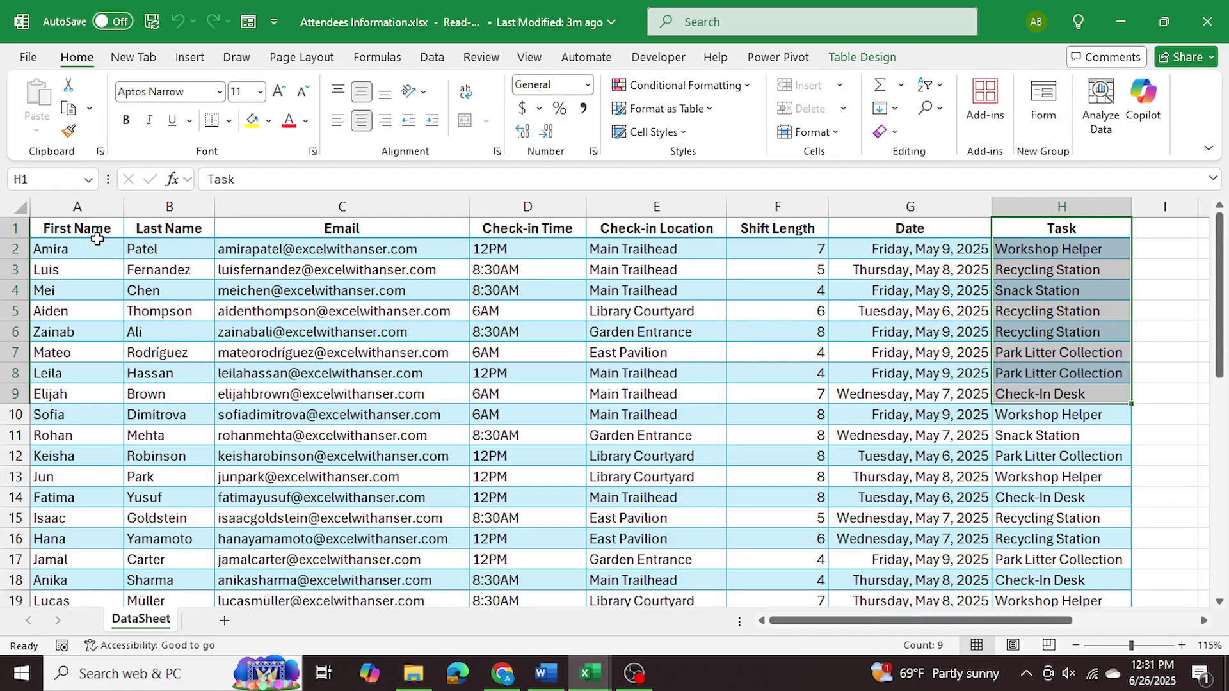
left_click(1078, 253)
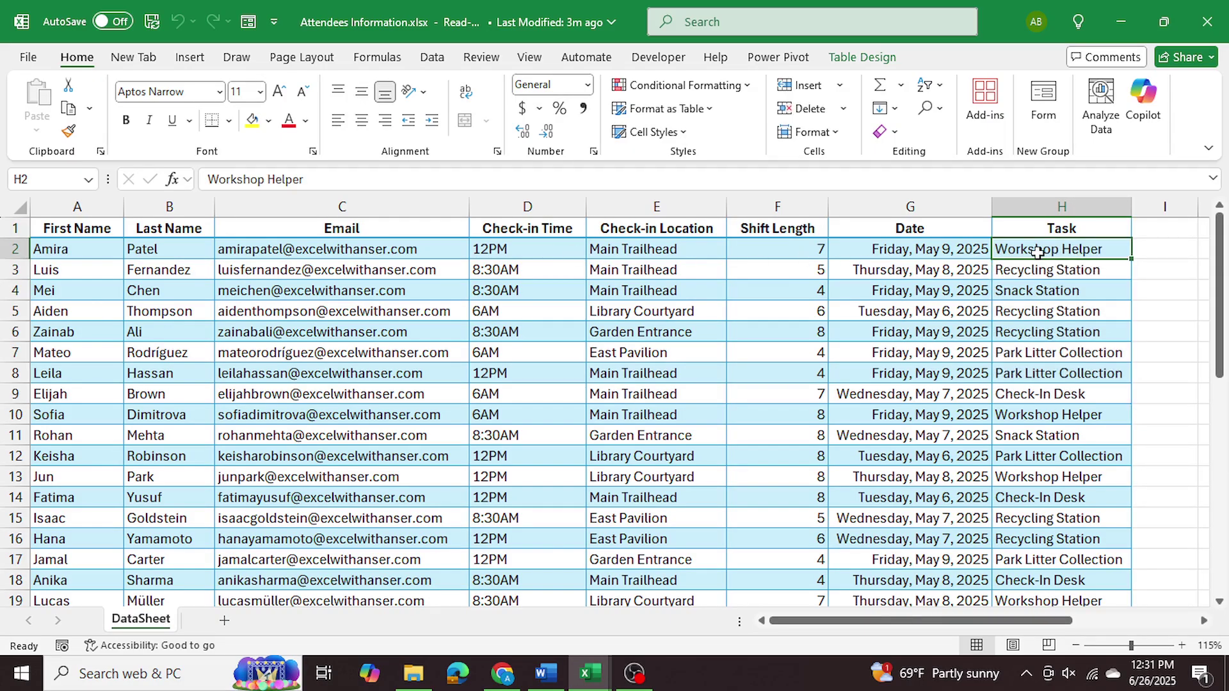
left_click(797, 253)
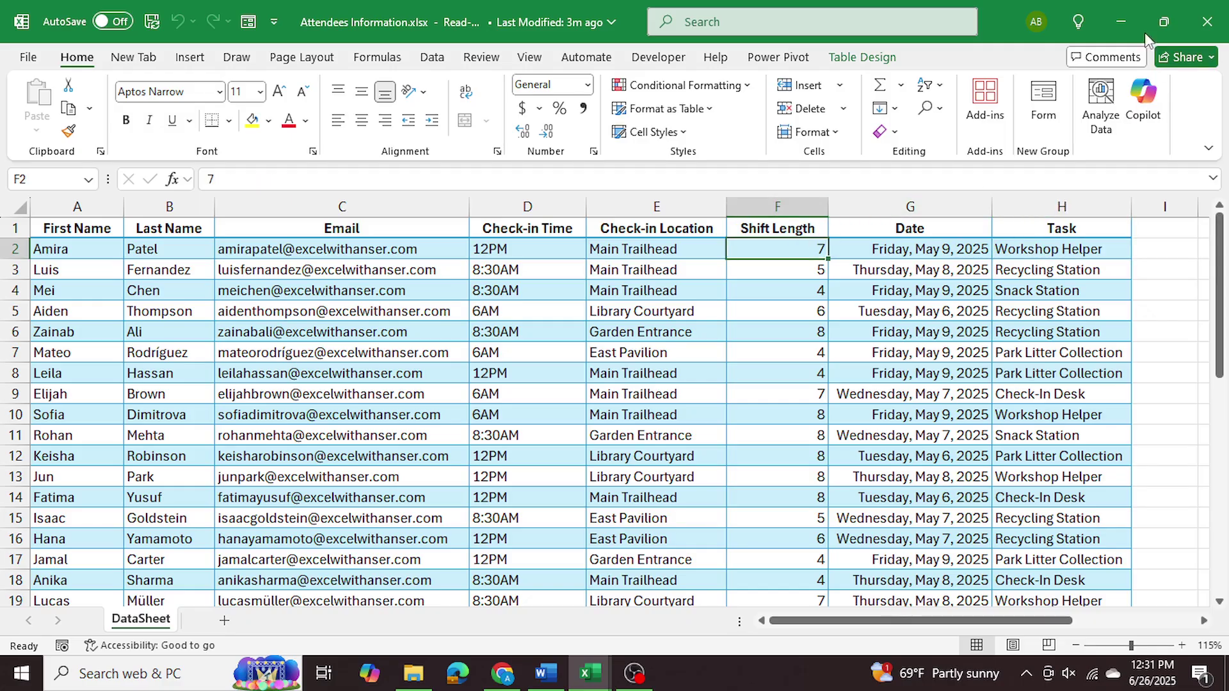
left_click(1120, 25)
left_click_drag(740, 289, 1051, 267)
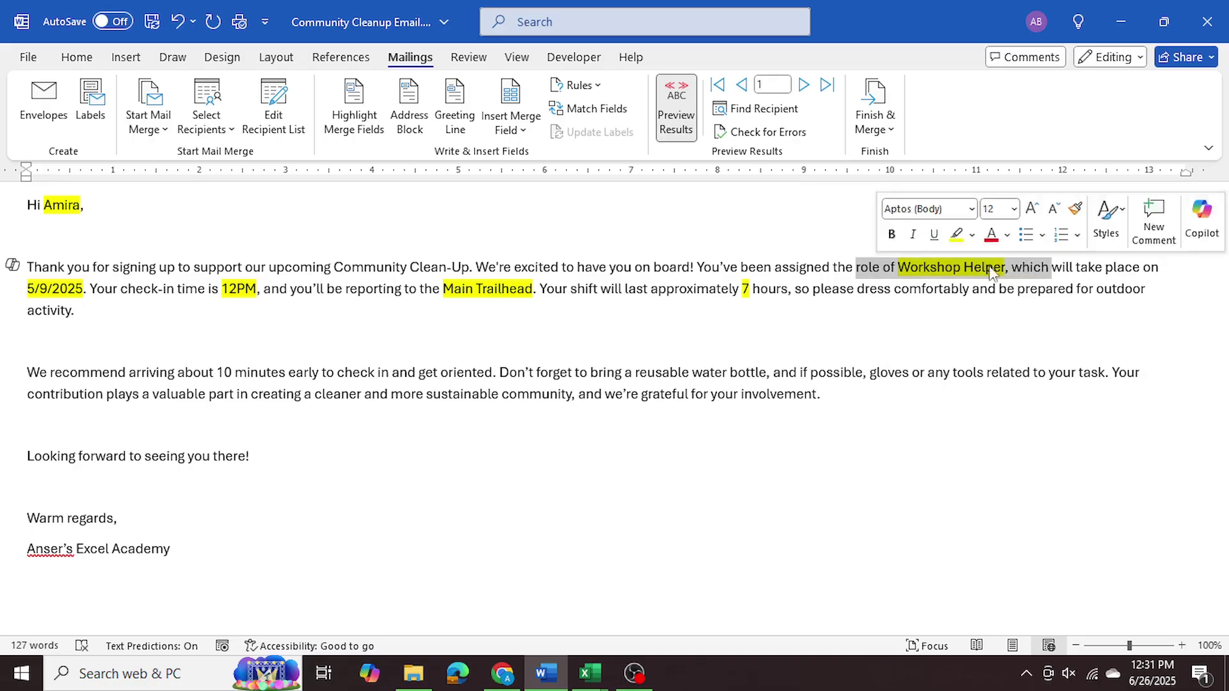
- Set the whole letter's text highlight color to No Color
left_click(425, 393)
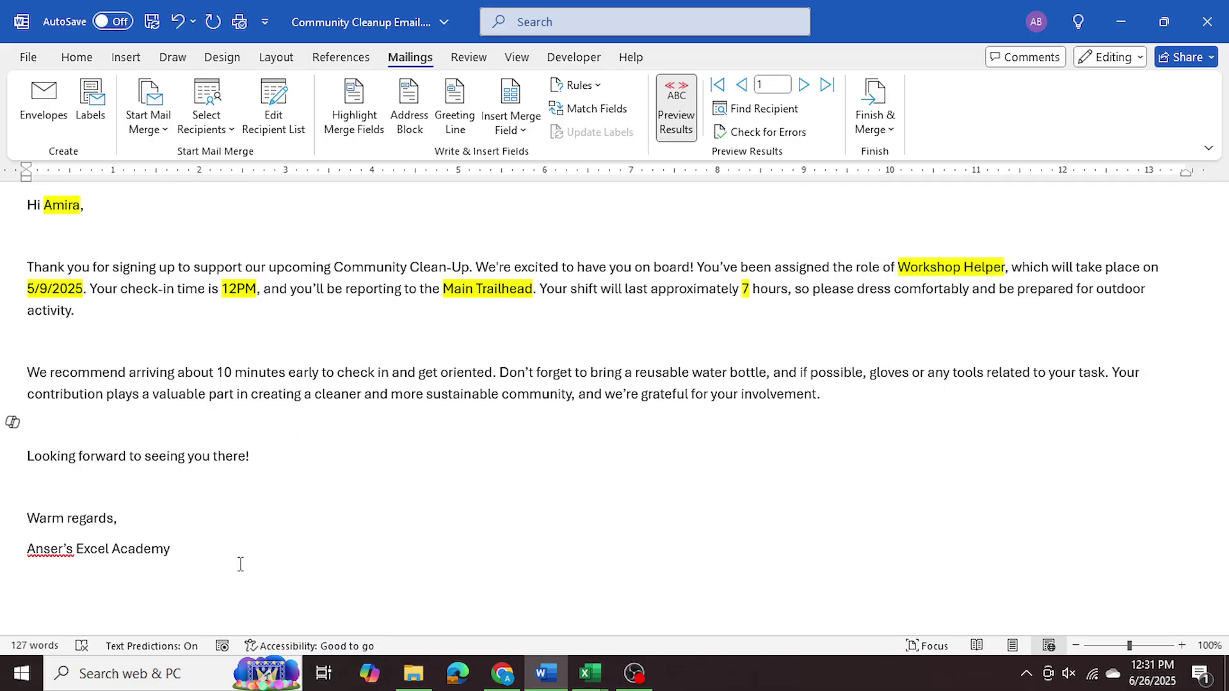
left_click_drag(239, 564, 4, 195)
left_click(77, 57)
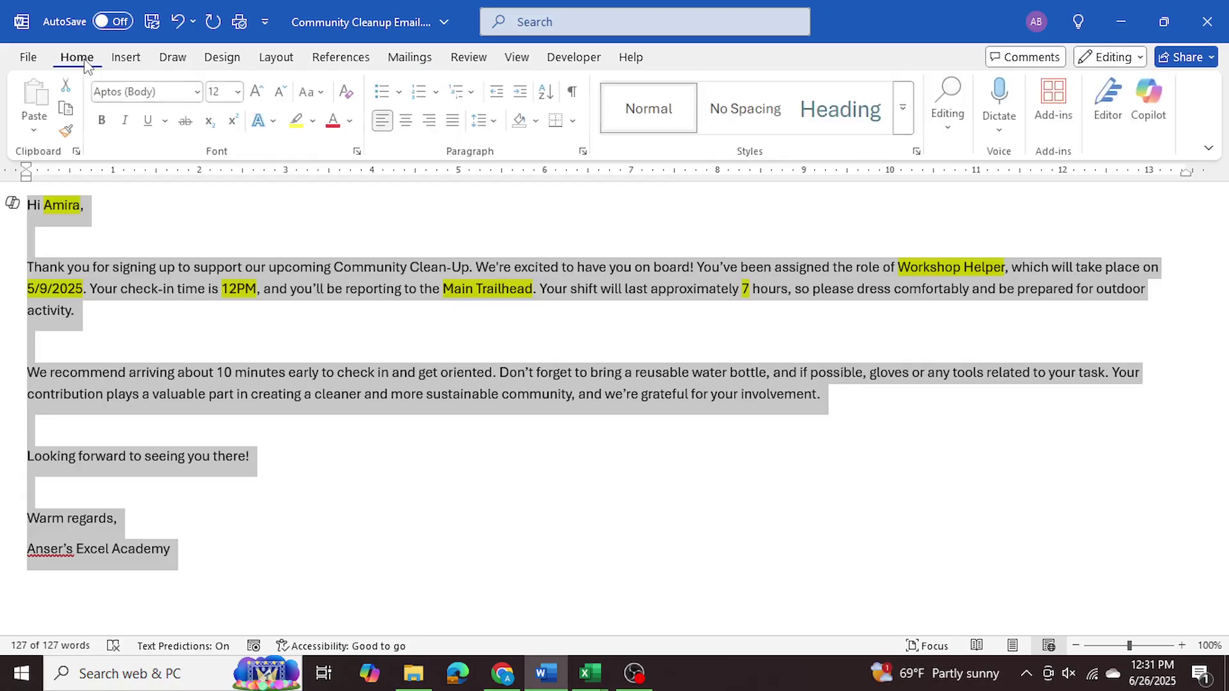
left_click(315, 120)
left_click(344, 266)
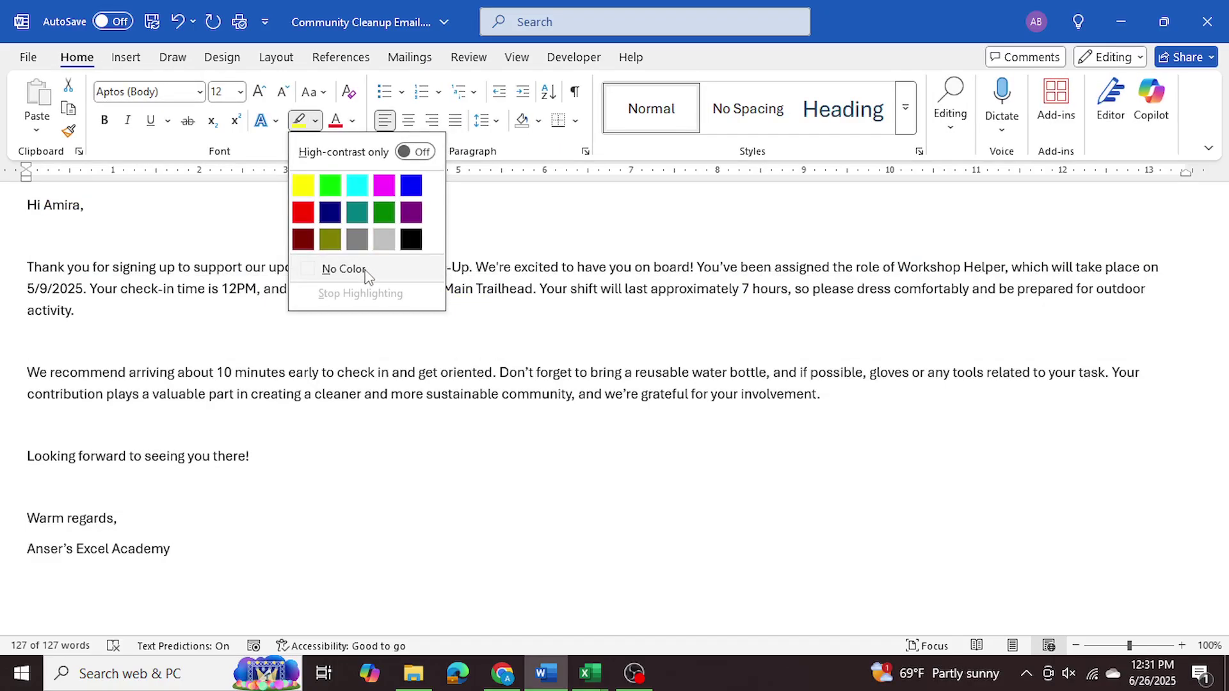
left_click(491, 327)
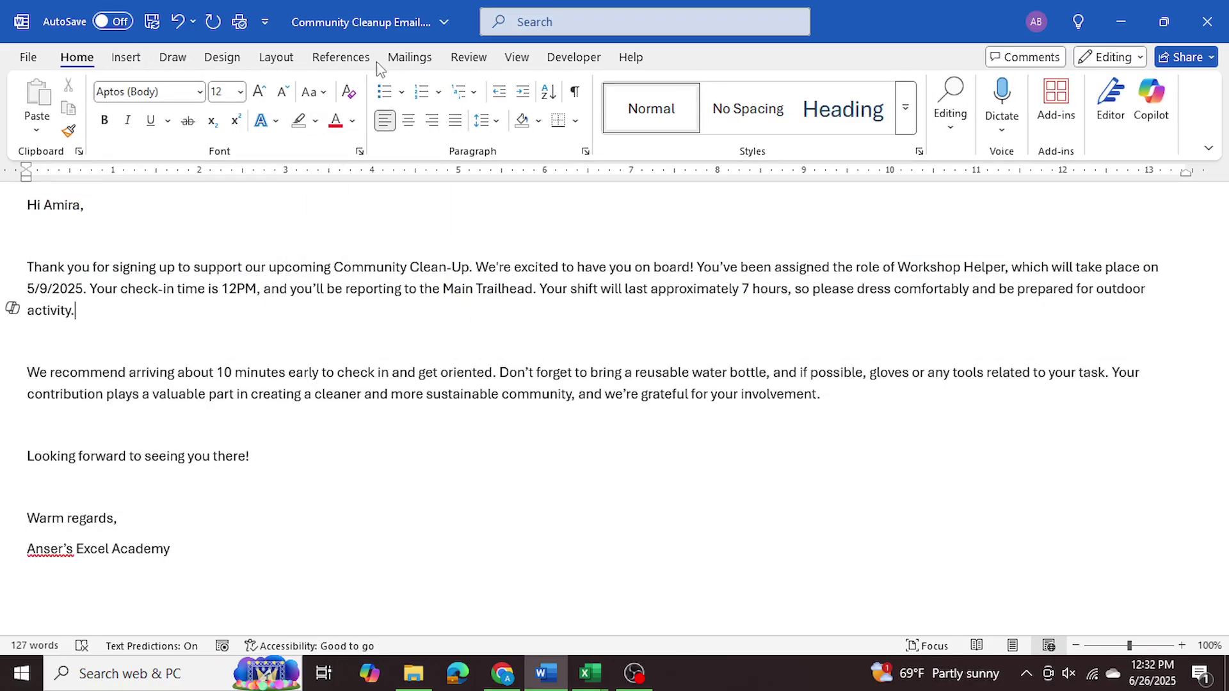
- Preview the letter forward to the fourth recipient and back to the first
left_click(407, 64)
left_click(802, 85)
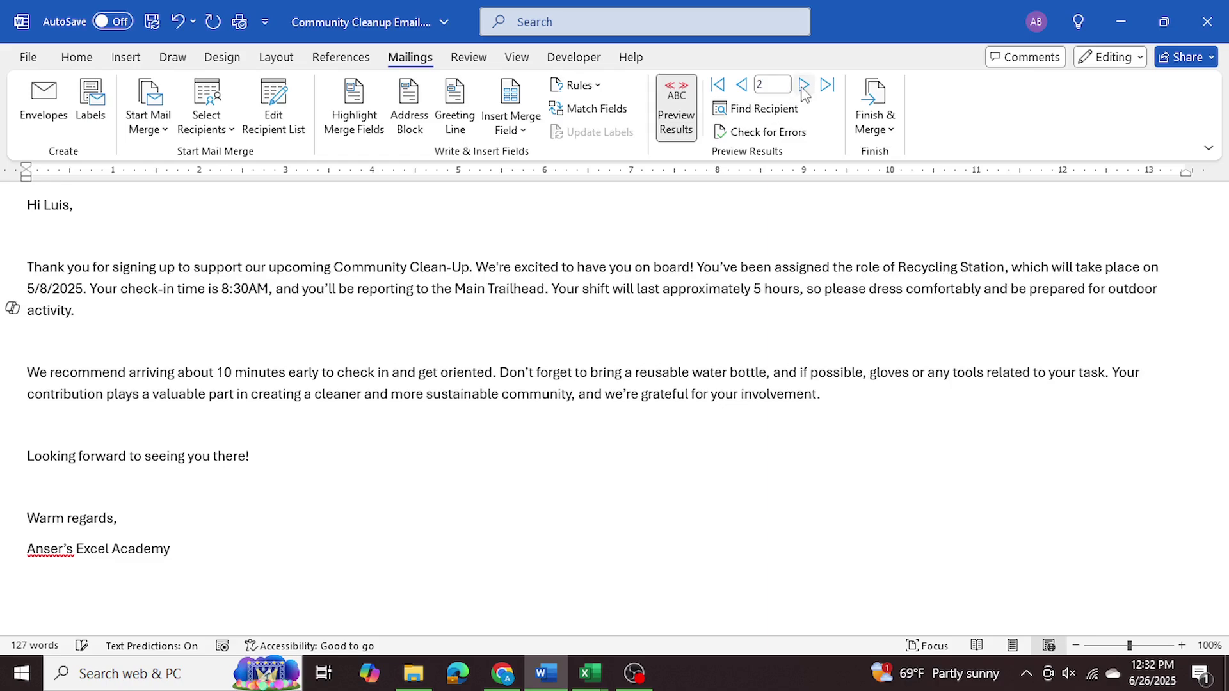
left_click(803, 85)
left_click(804, 85)
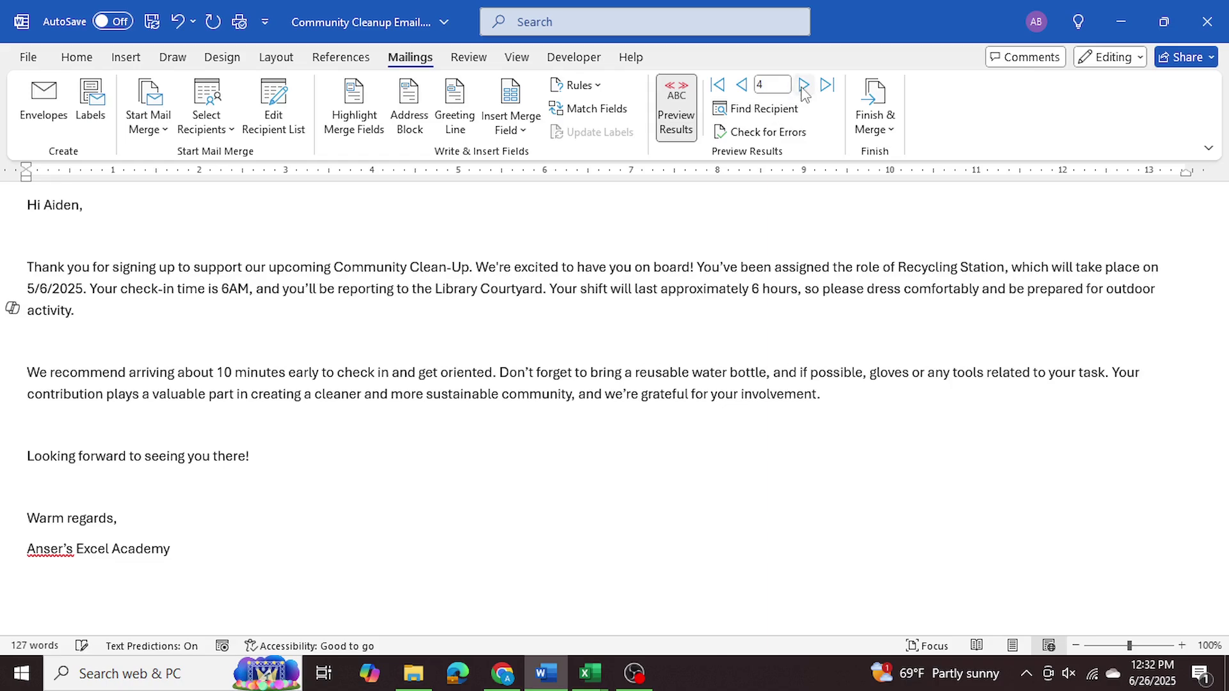
left_click(748, 93)
left_click(749, 93)
left_click(748, 94)
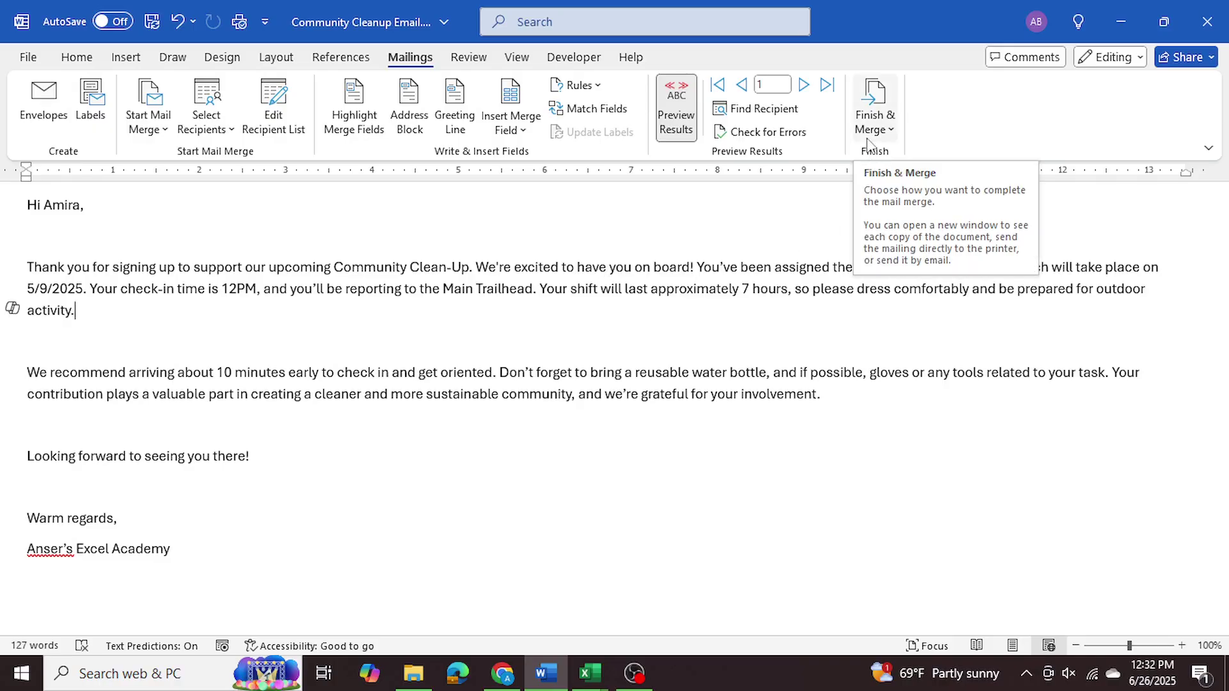
mouse_move(589, 673)
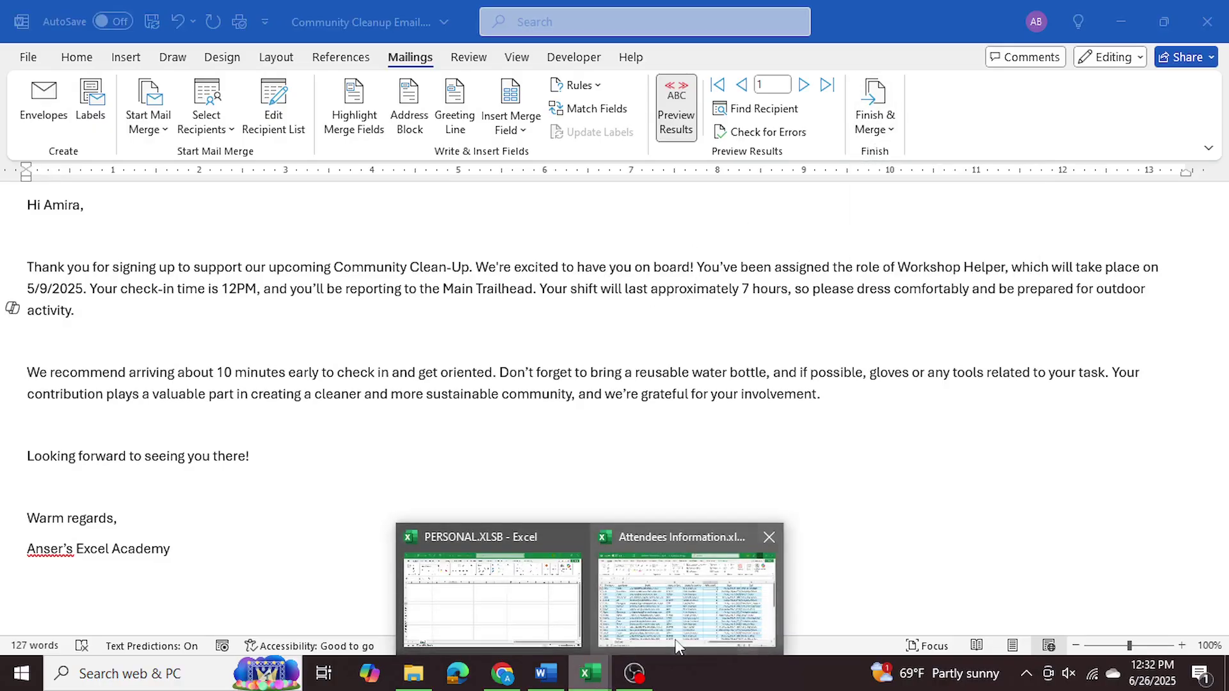
left_click(707, 576)
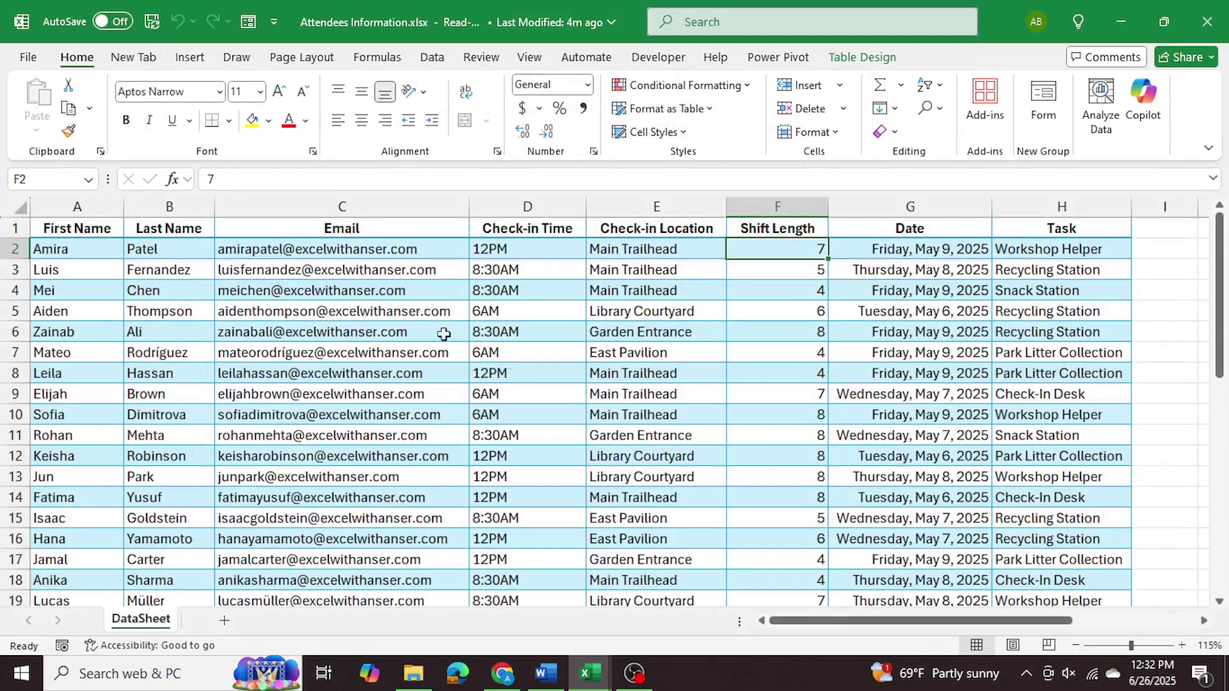
left_click(375, 230)
left_click_drag(378, 242, 359, 497)
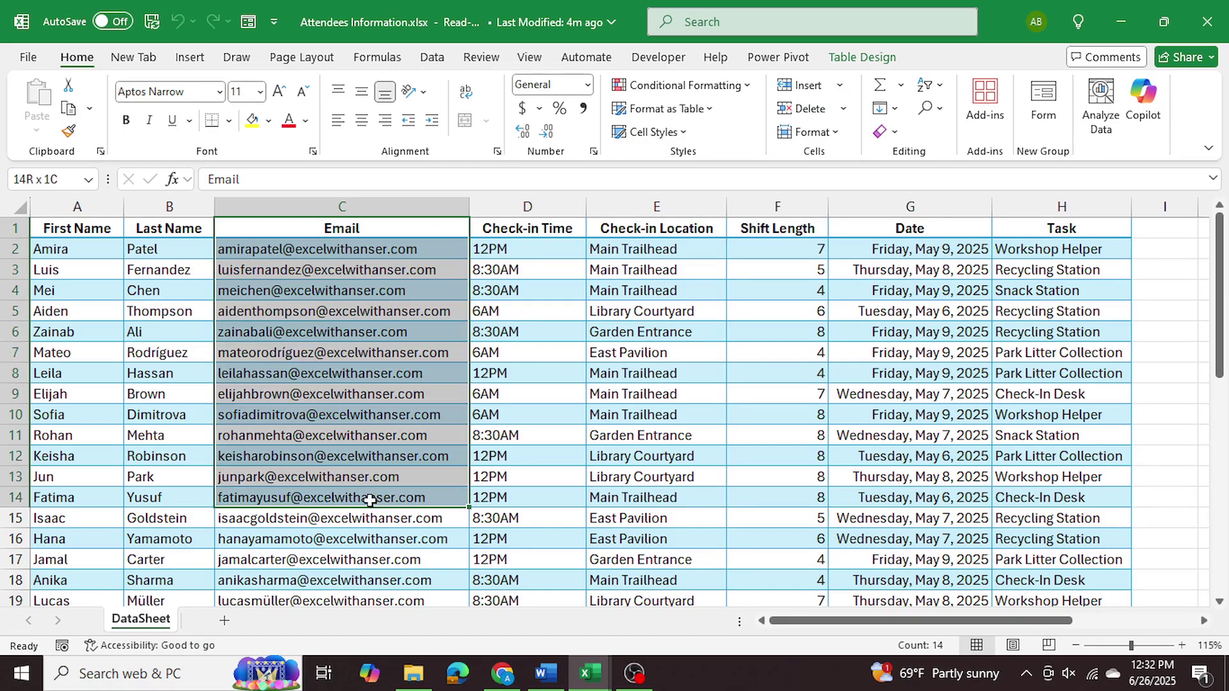
left_click_drag(395, 226, 359, 231)
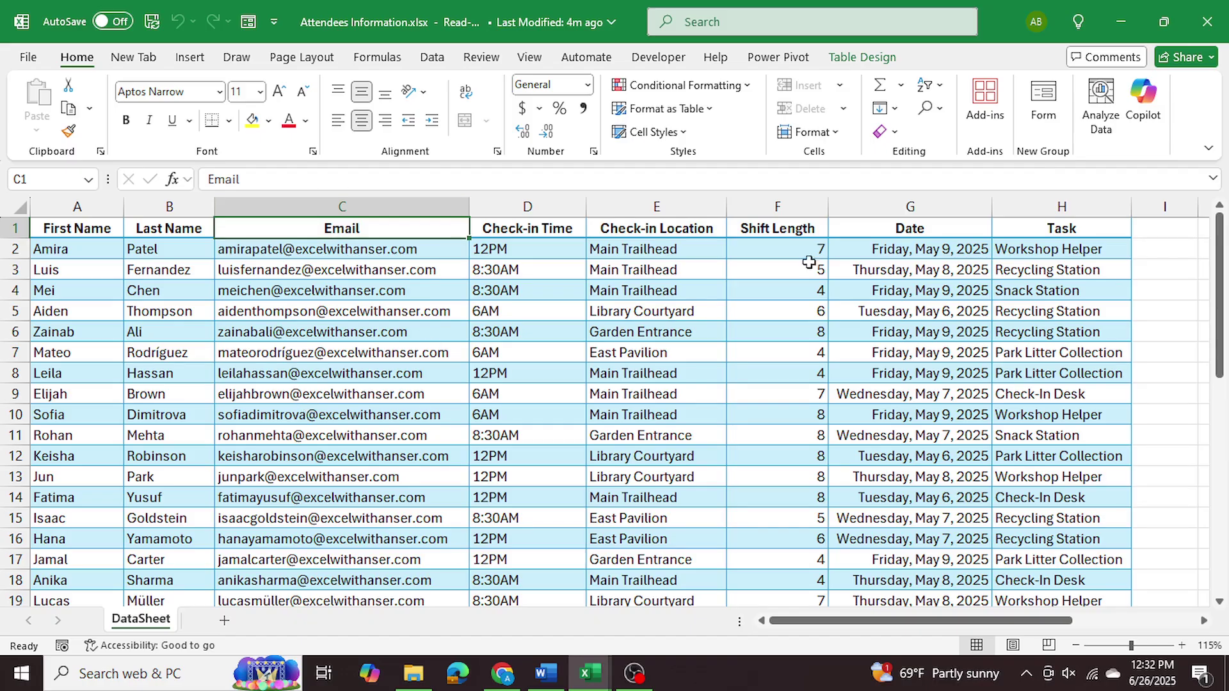
left_click(1104, 15)
- Send the merge as e-mail messages to the Email field in HTML format
left_click(890, 132)
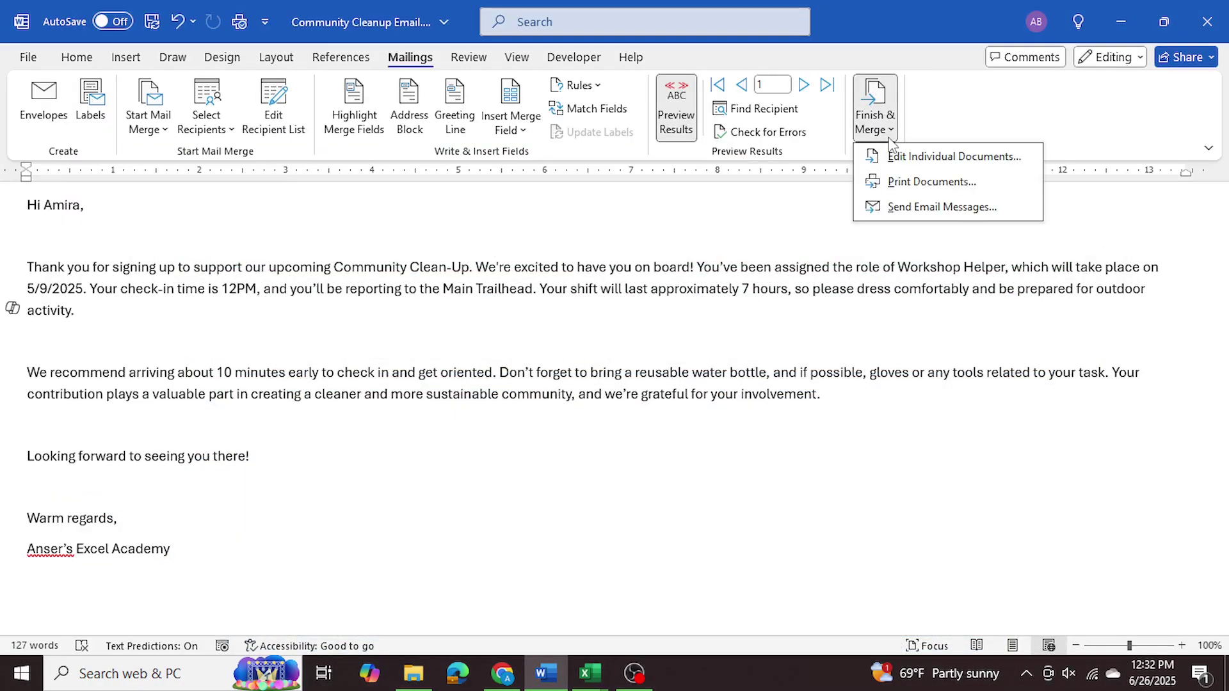
left_click(984, 216)
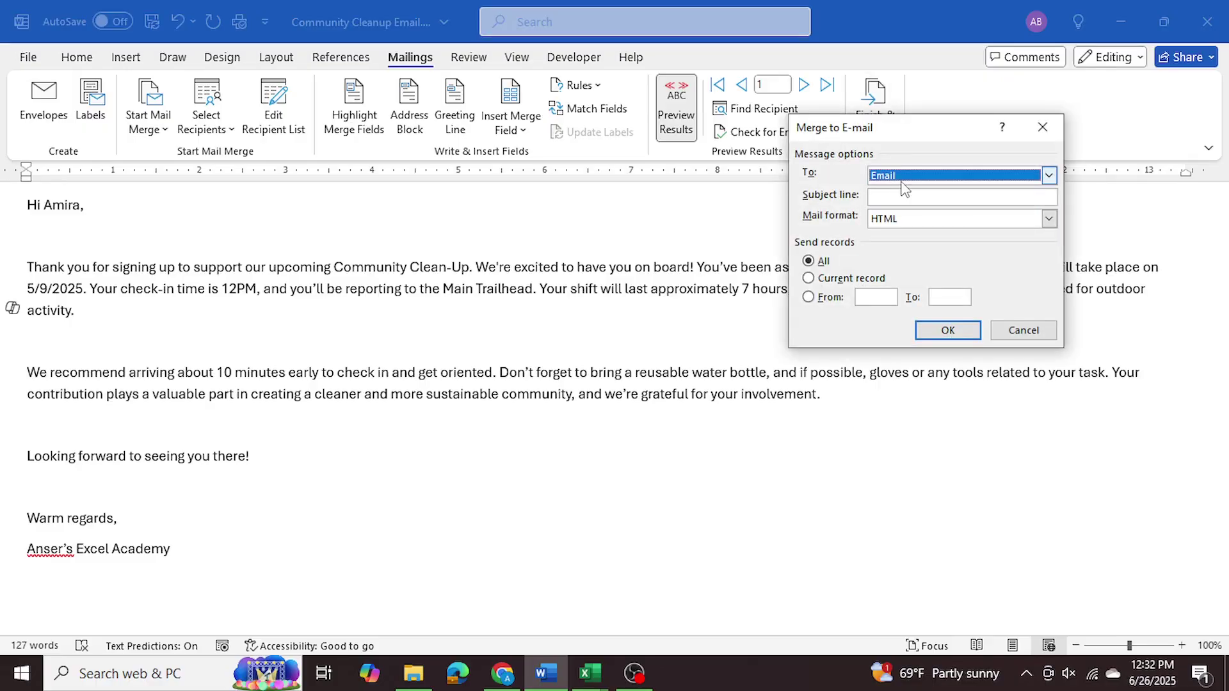
left_click(1049, 175)
left_click(907, 216)
left_click(906, 219)
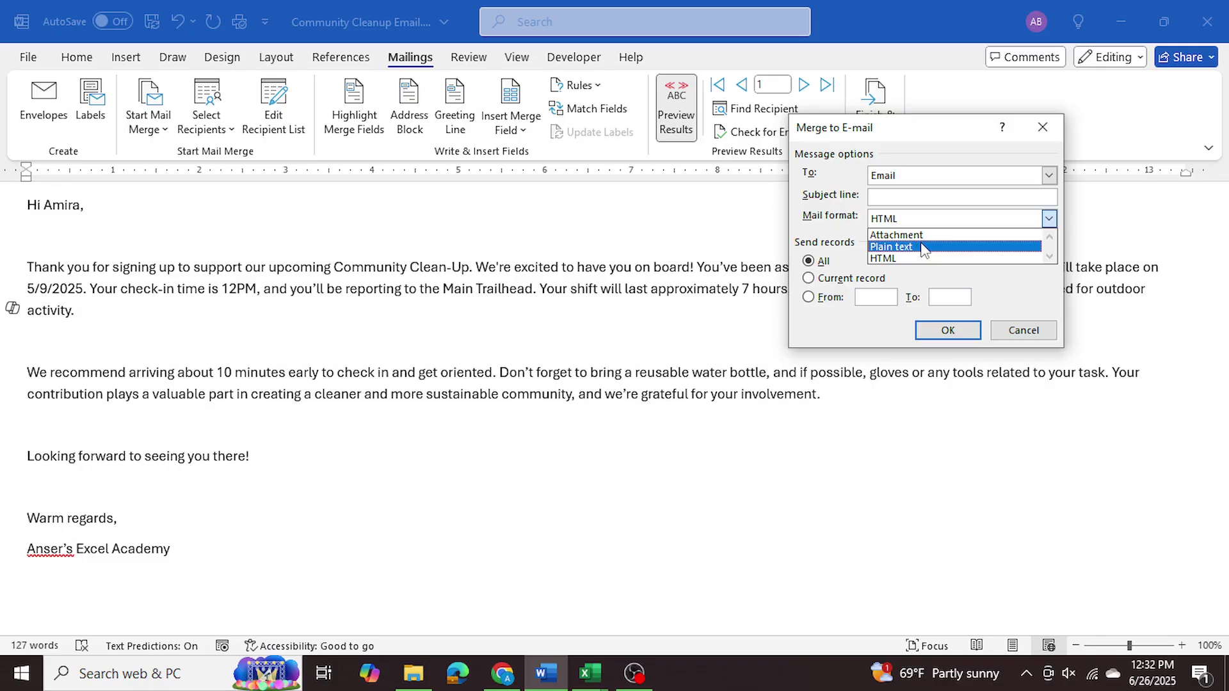
left_click(891, 259)
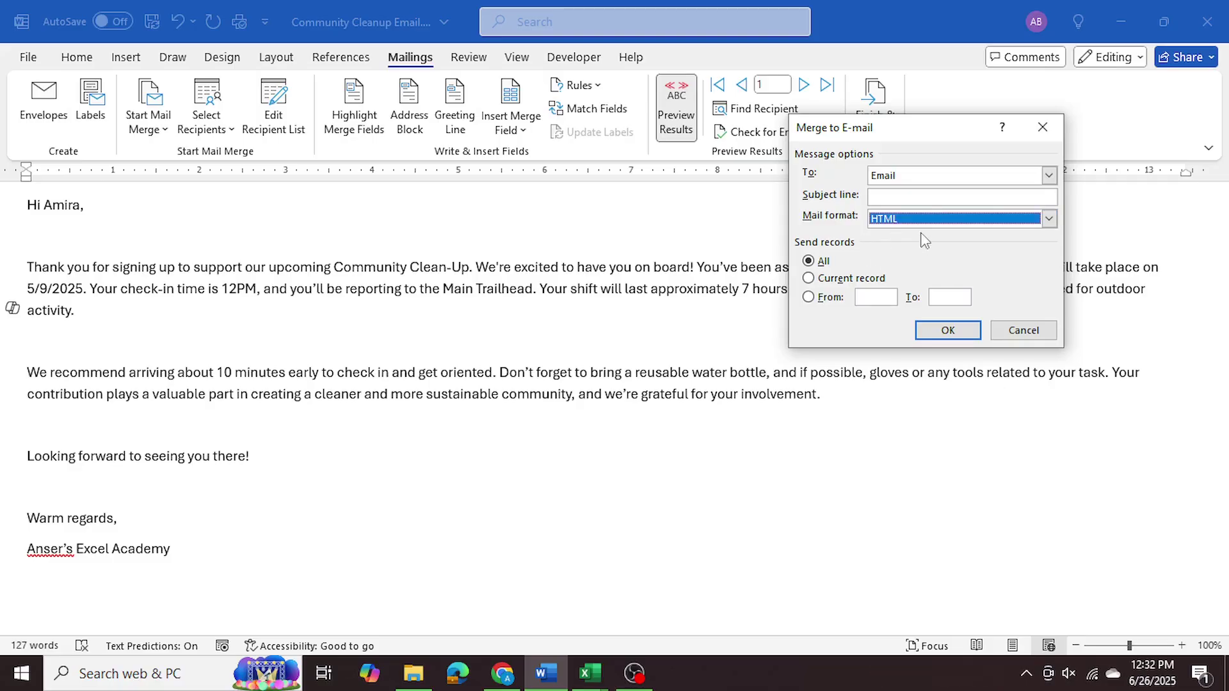
left_click(948, 329)
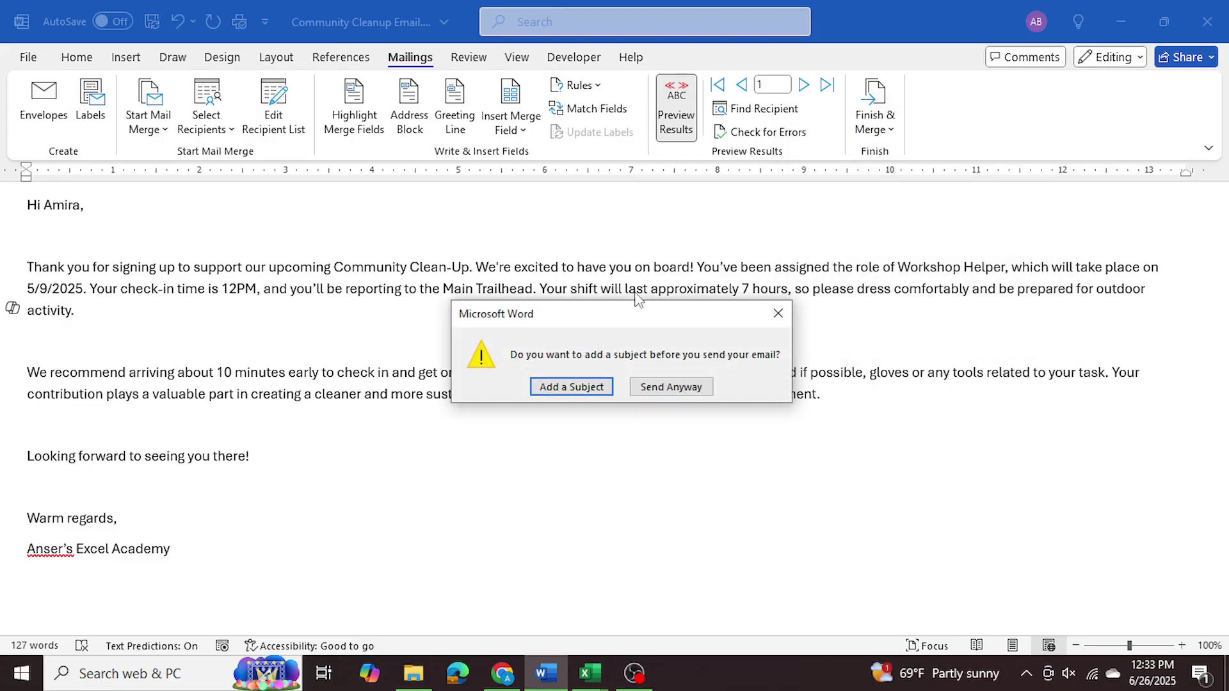
- Add the subject line 'Community Cleanup', send the e-mails, and dismiss the Outlook data file warning
left_click(596, 387)
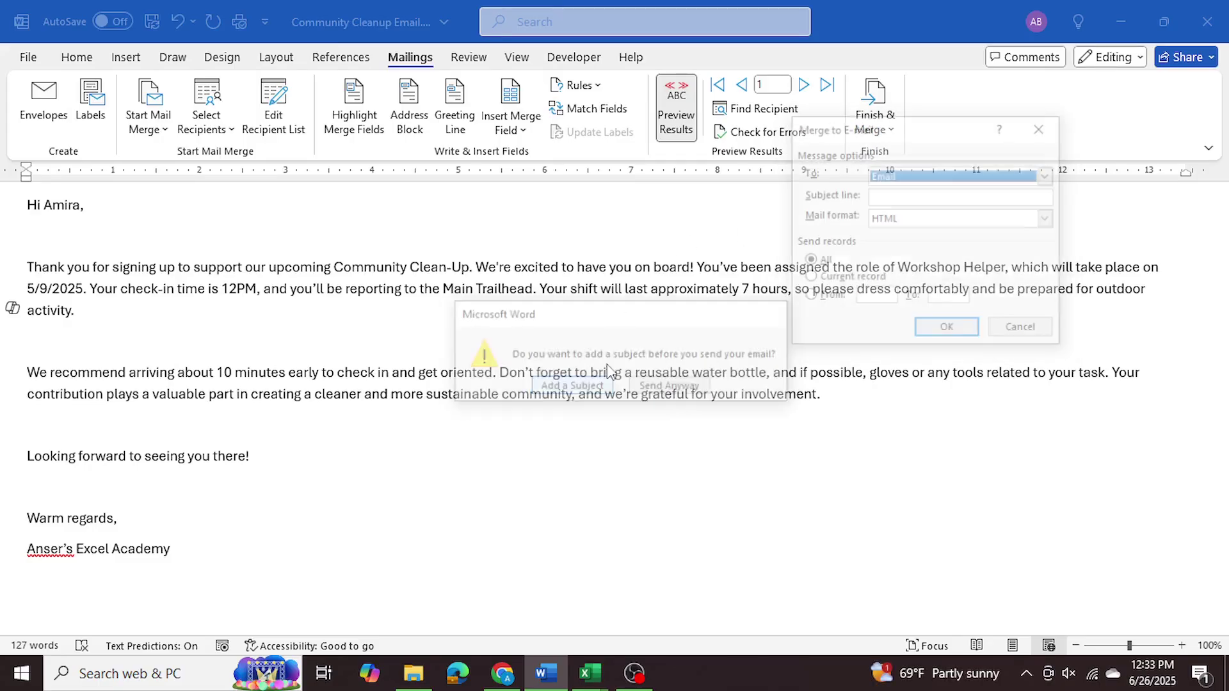
left_click(921, 196)
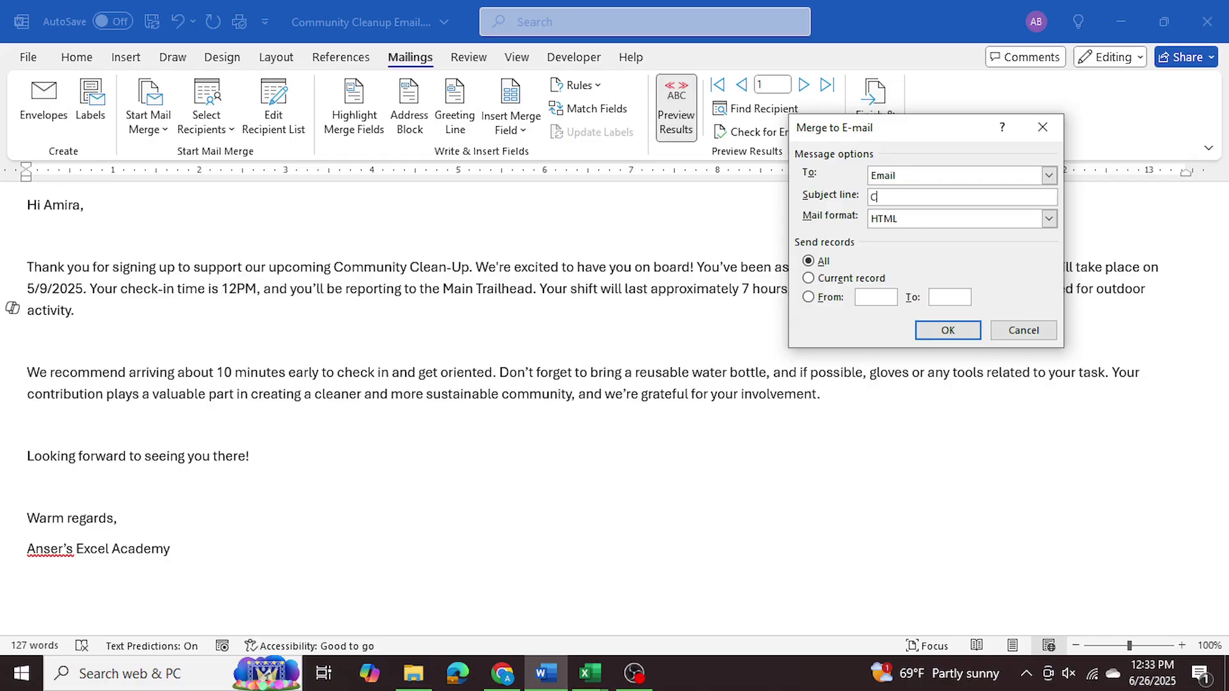
type("Community Cleanup")
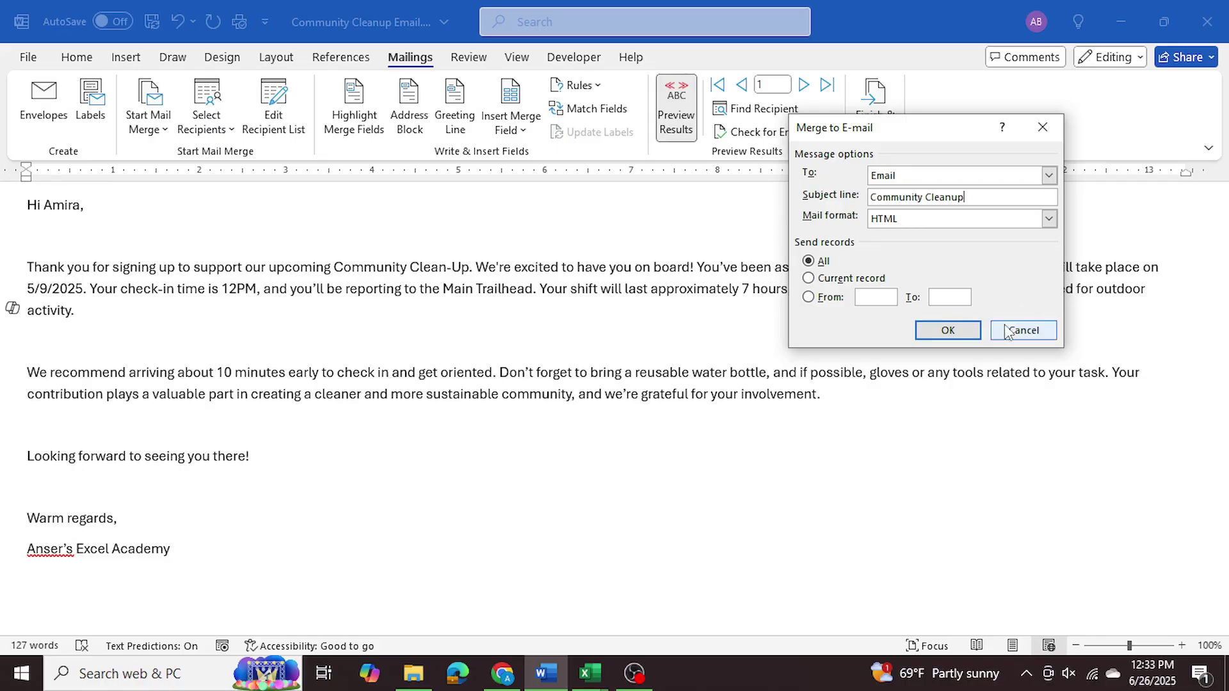
left_click(947, 329)
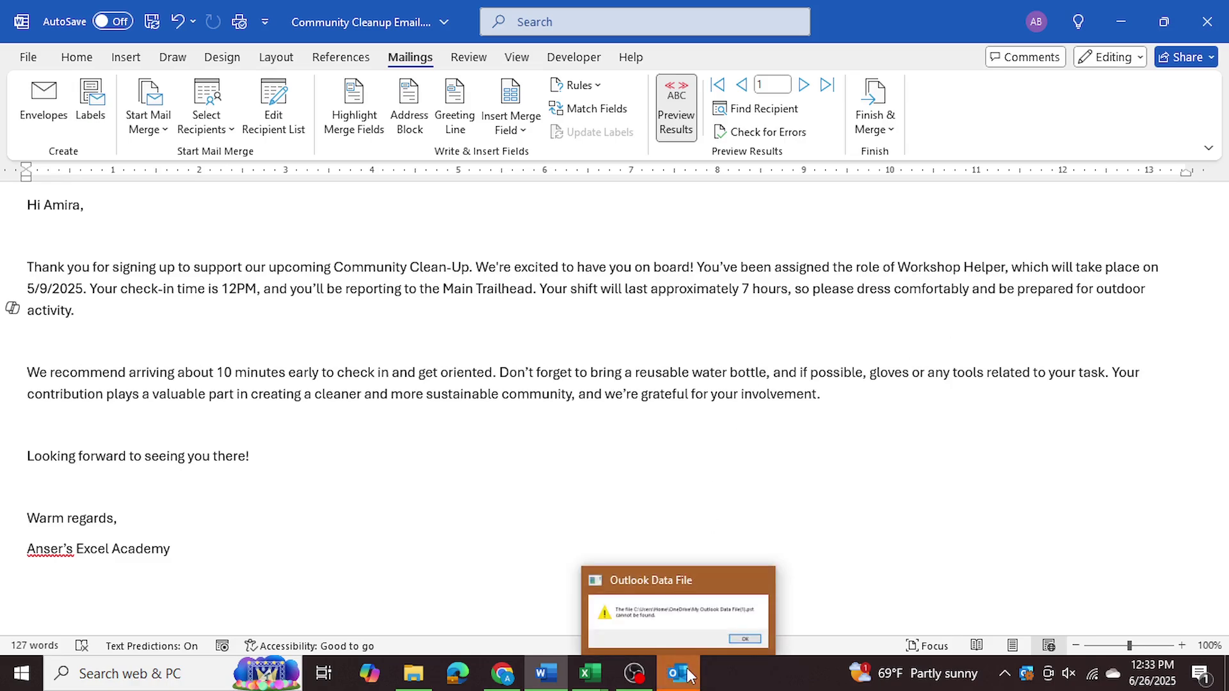
left_click(685, 573)
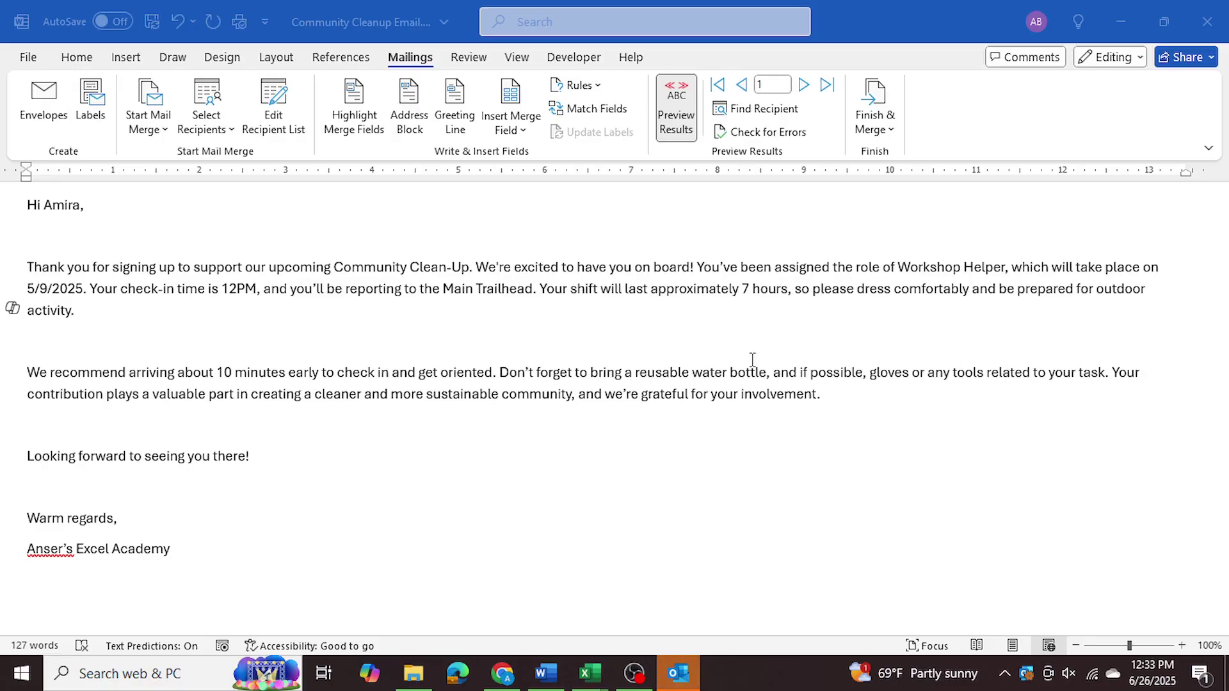
mouse_move(589, 673)
left_click(694, 592)
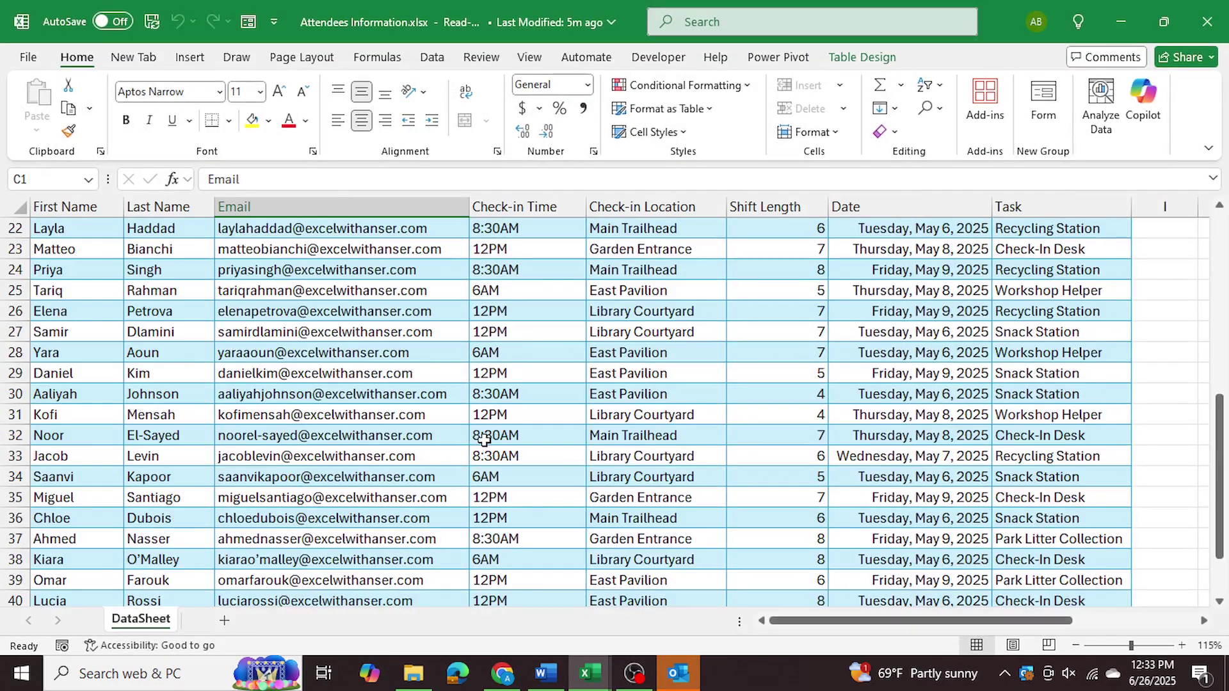
scroll(485, 440, "down", 7)
scroll(368, 460, "up", 2)
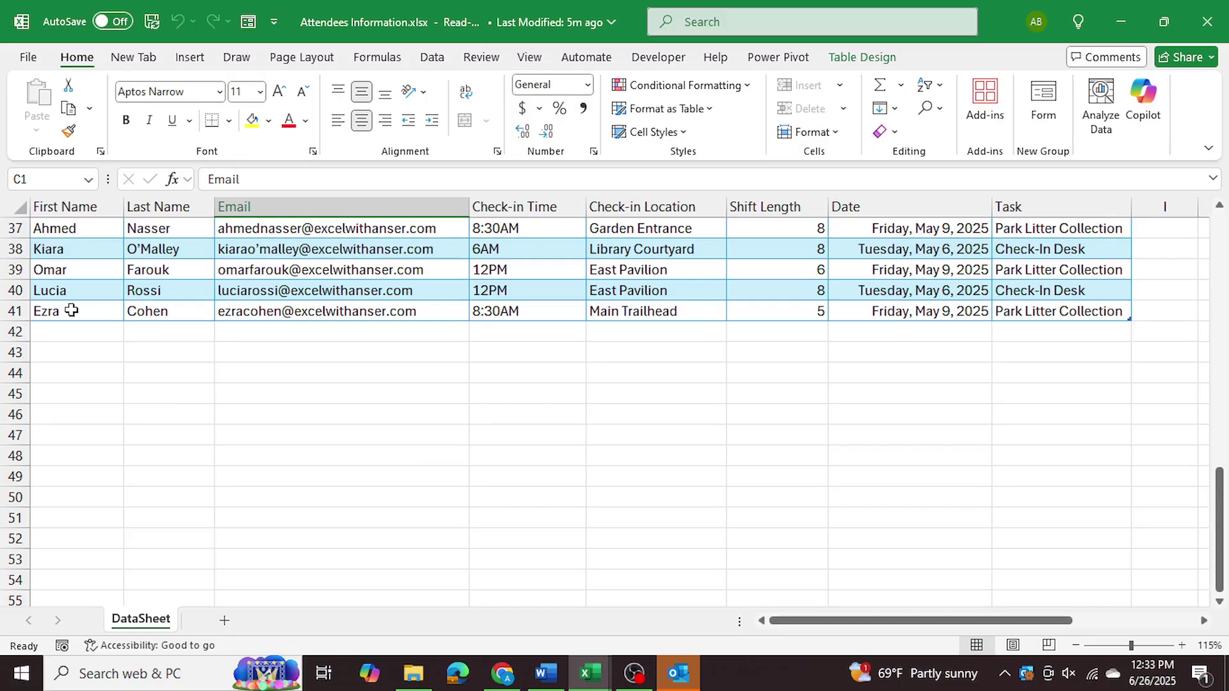
scroll(396, 430, "up", 4)
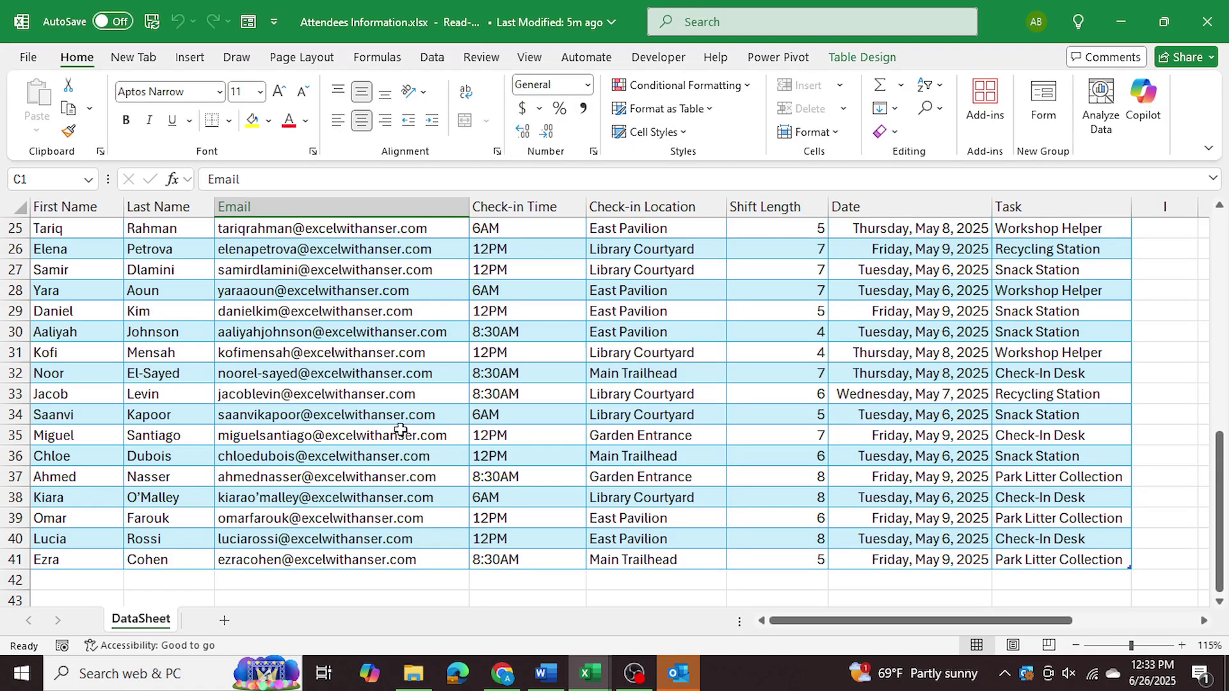
scroll(447, 425, "up", 8)
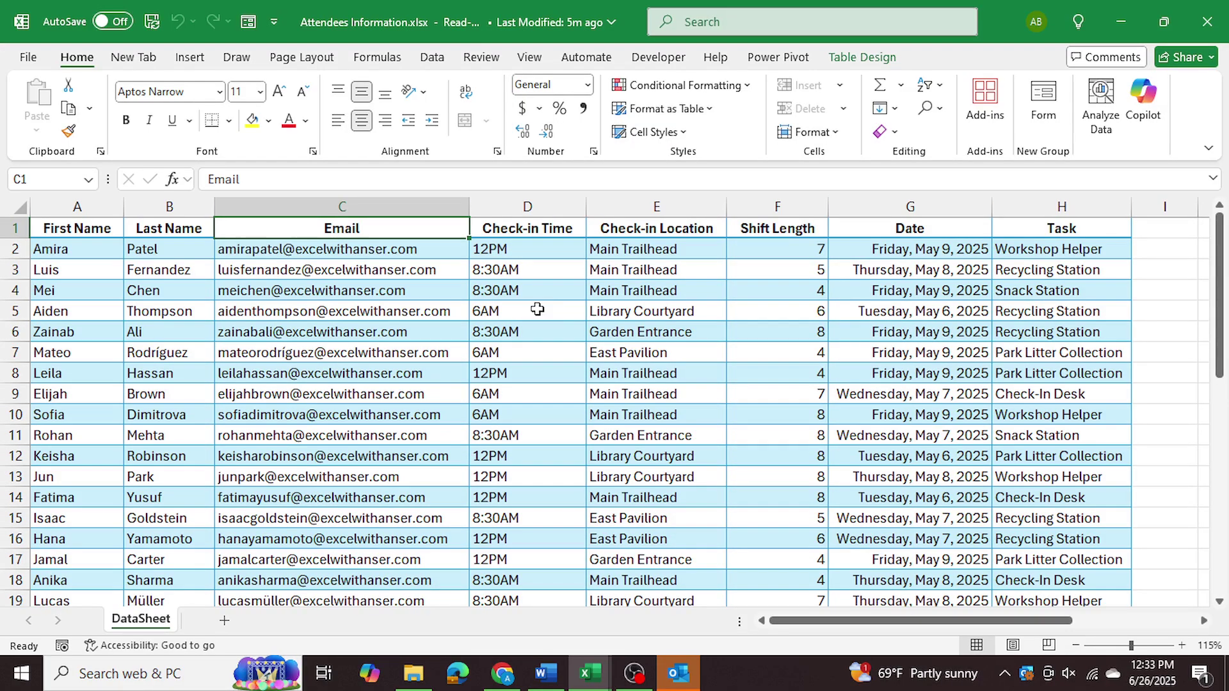
left_click(392, 326)
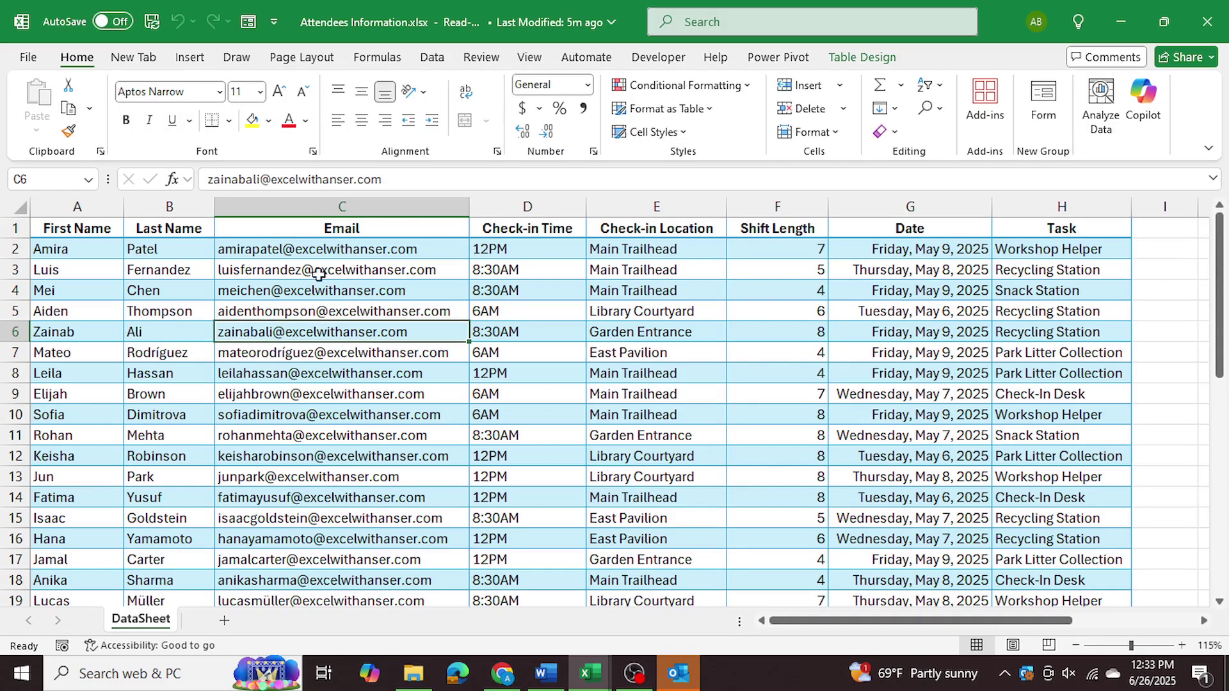
left_click(613, 324)
left_click(524, 324)
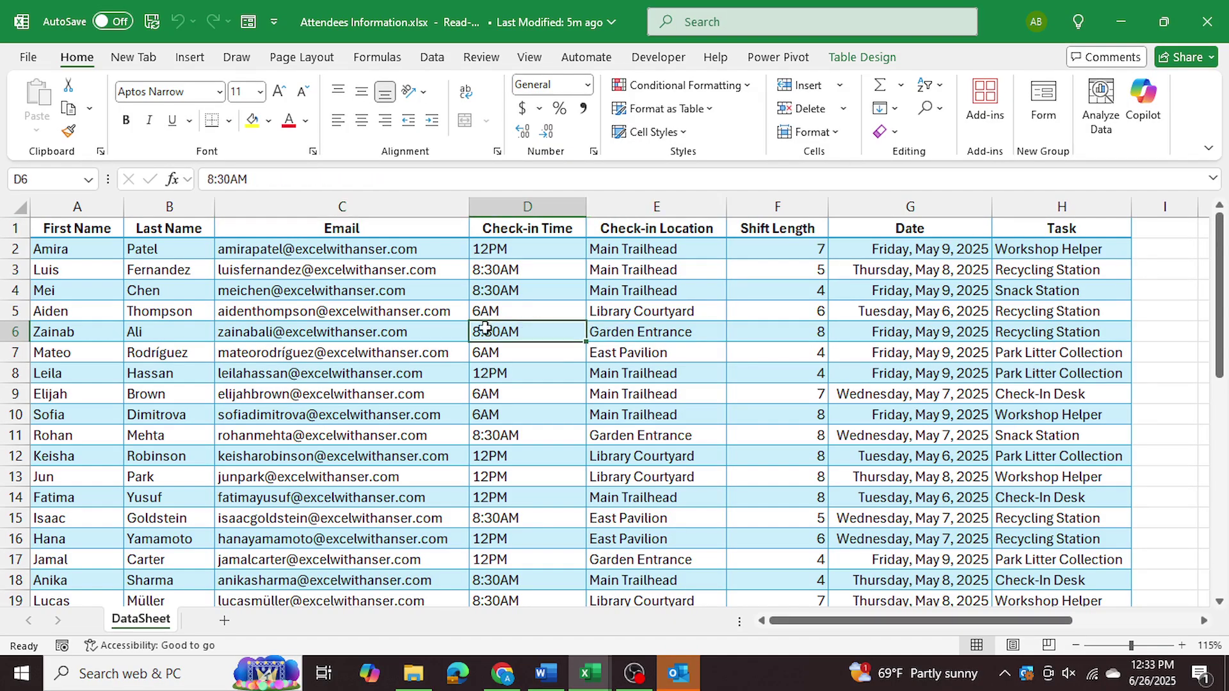
left_click(409, 324)
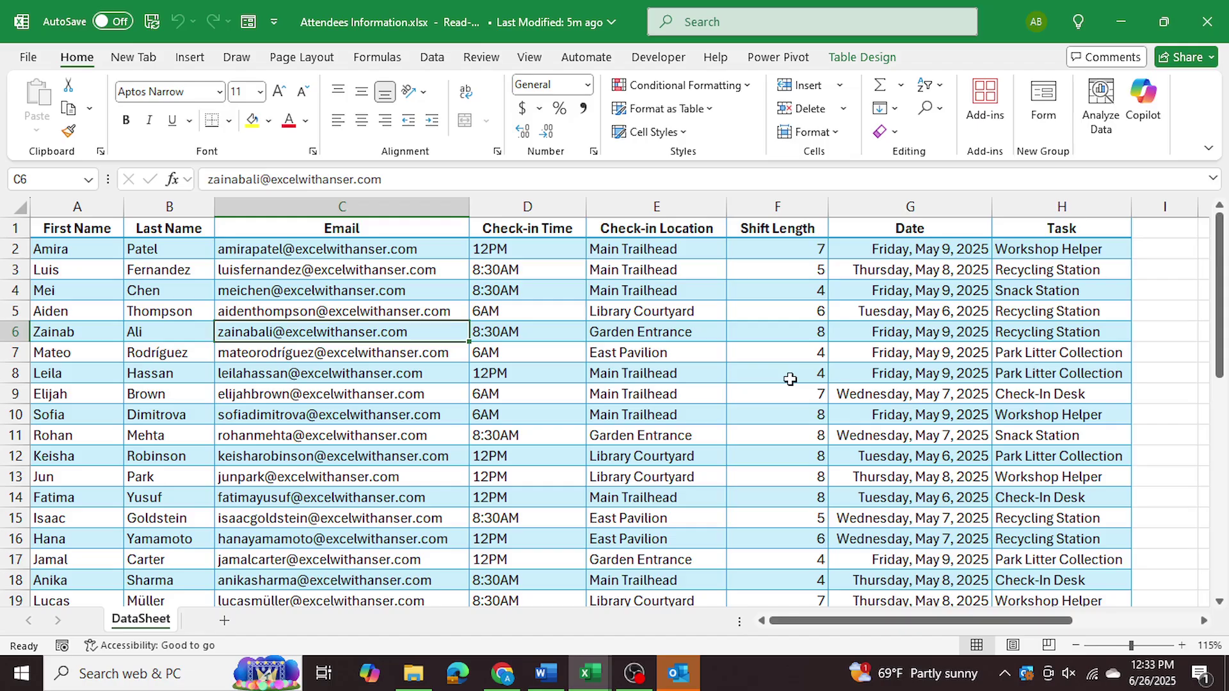